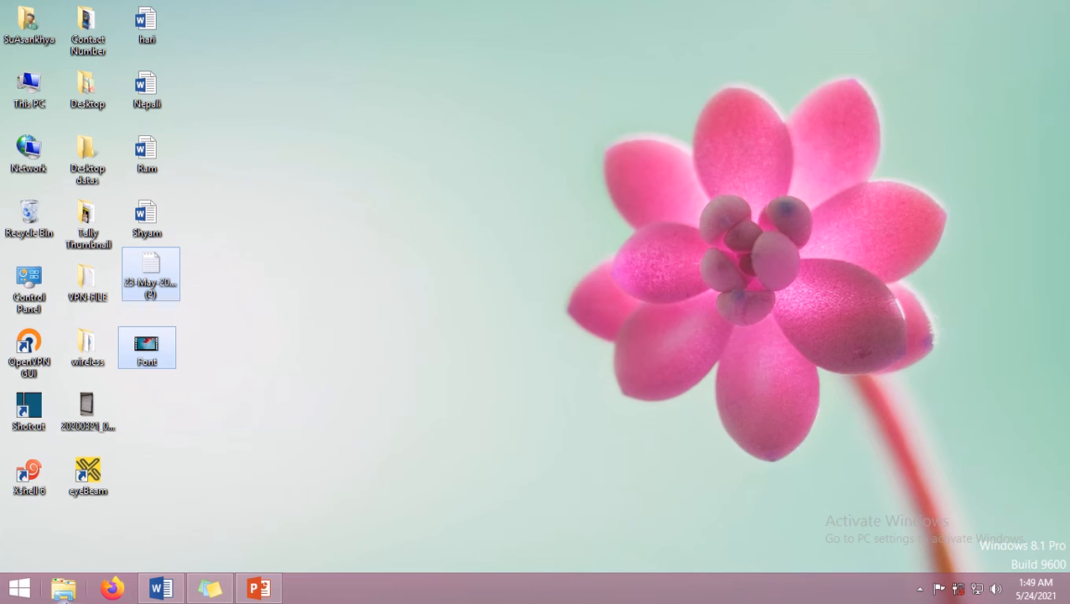
Switch to the font document in Word and look through the available font sizes without choosing one
{"action": "mouse_move", "coordinate": [164, 593]}
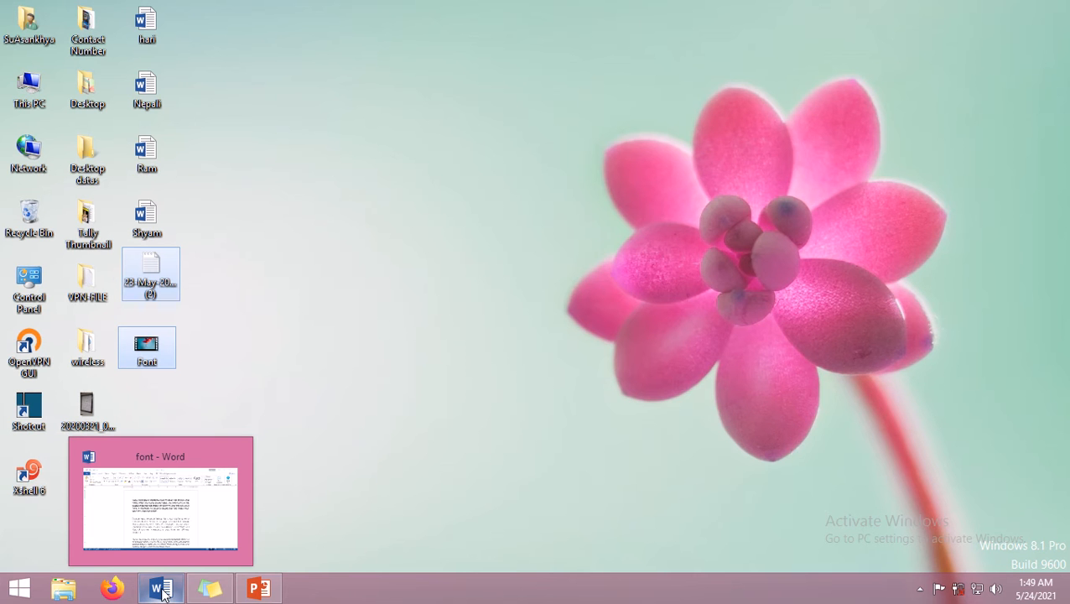
{"action": "left_click", "coordinate": [162, 591]}
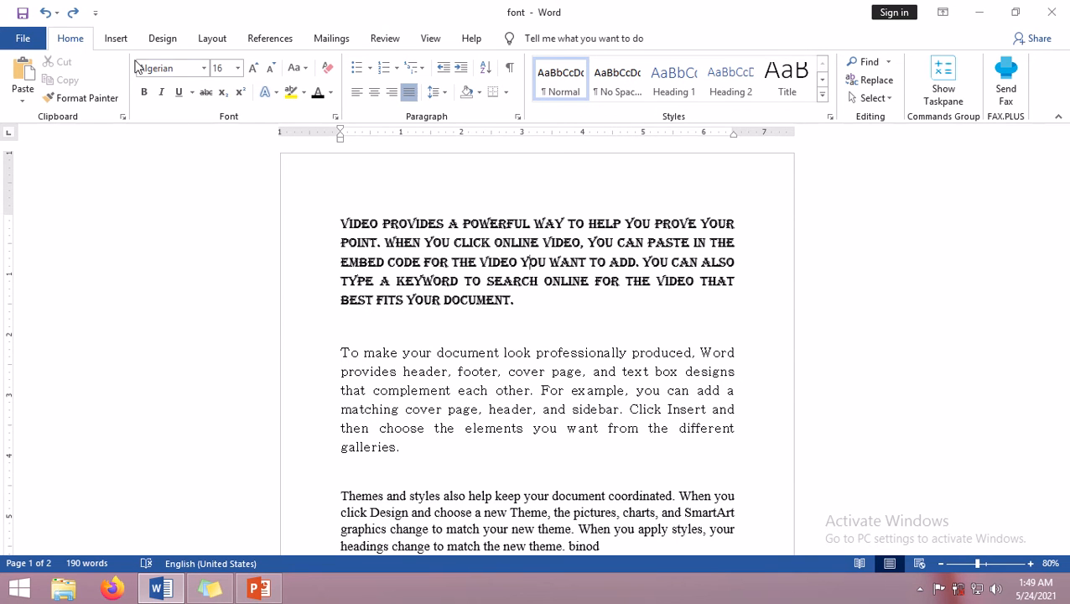
{"action": "left_click", "coordinate": [237, 69]}
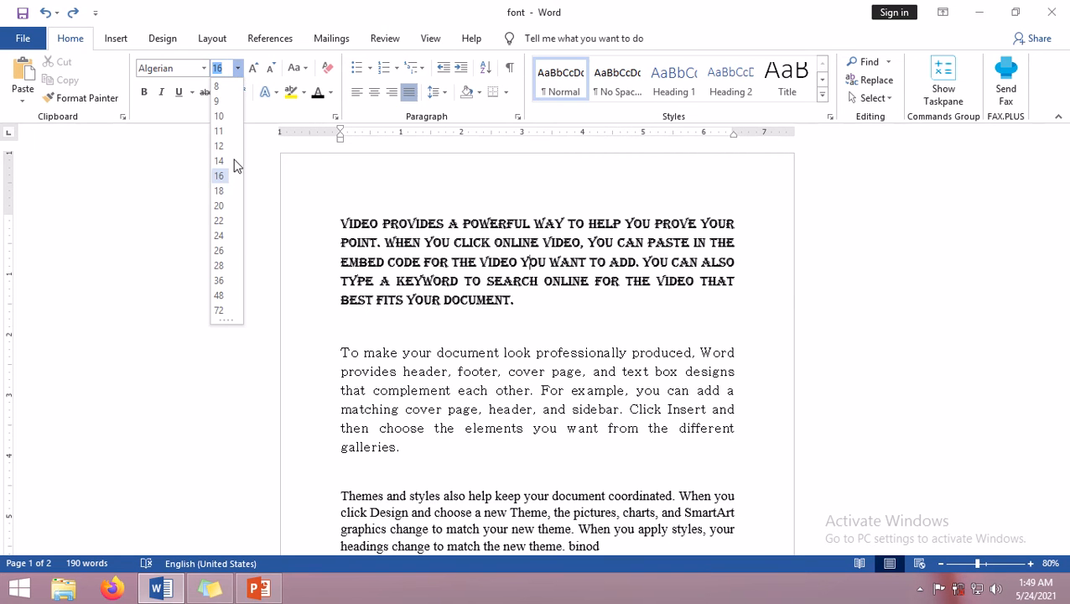
{"action": "left_click", "coordinate": [155, 202]}
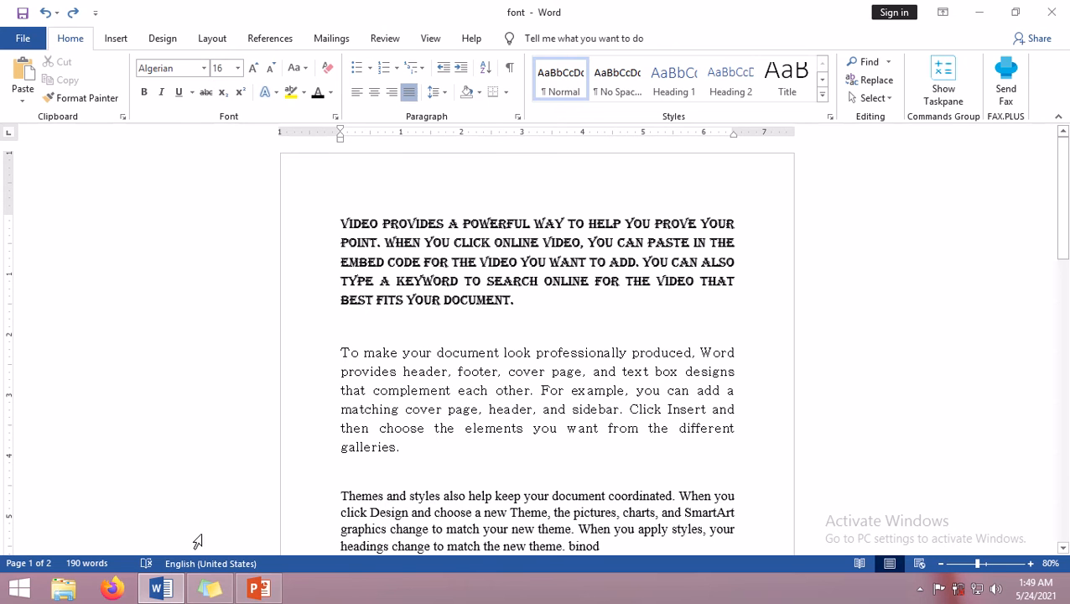
Switch to the Sticky Notes note on Font Size and examine its definition, click process and shortcut key process
{"action": "left_click", "coordinate": [212, 590]}
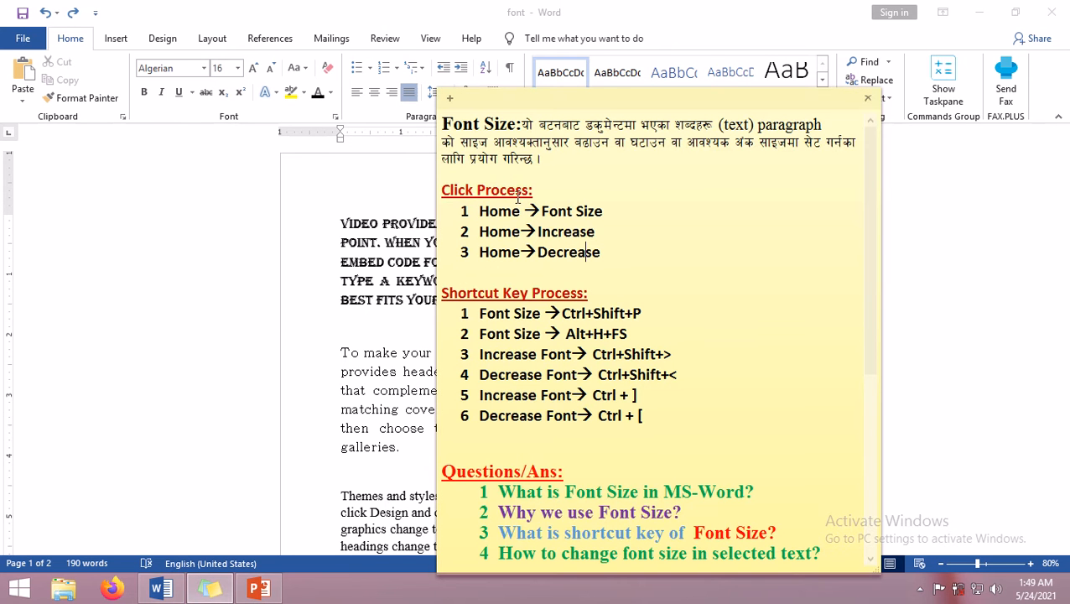
{"action": "left_click_drag", "start_coordinate": [522, 124], "coordinate": [577, 167]}
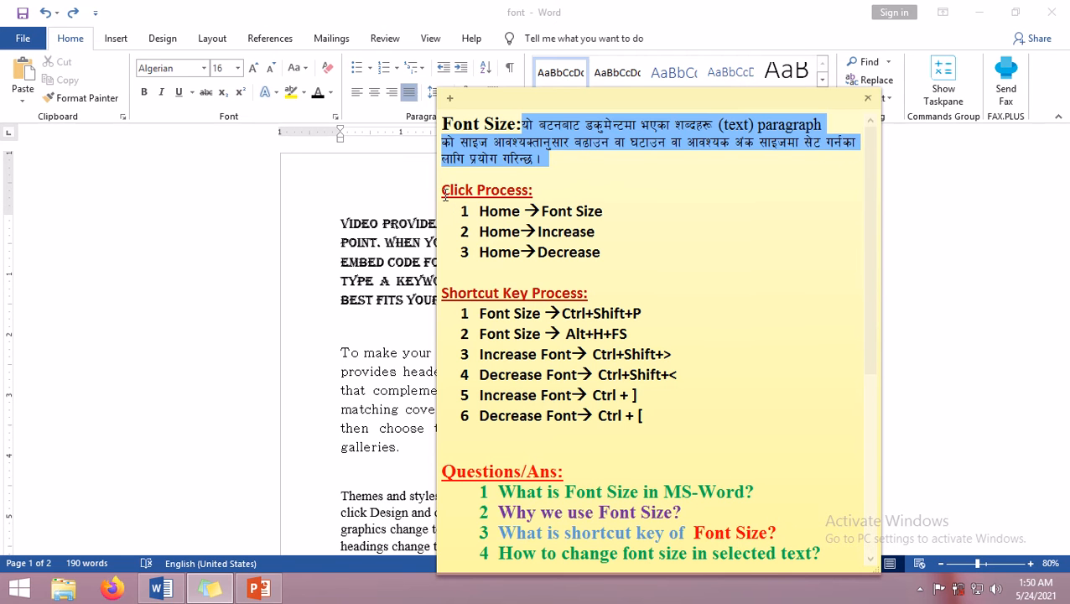
{"action": "left_click_drag", "start_coordinate": [445, 193], "coordinate": [543, 190]}
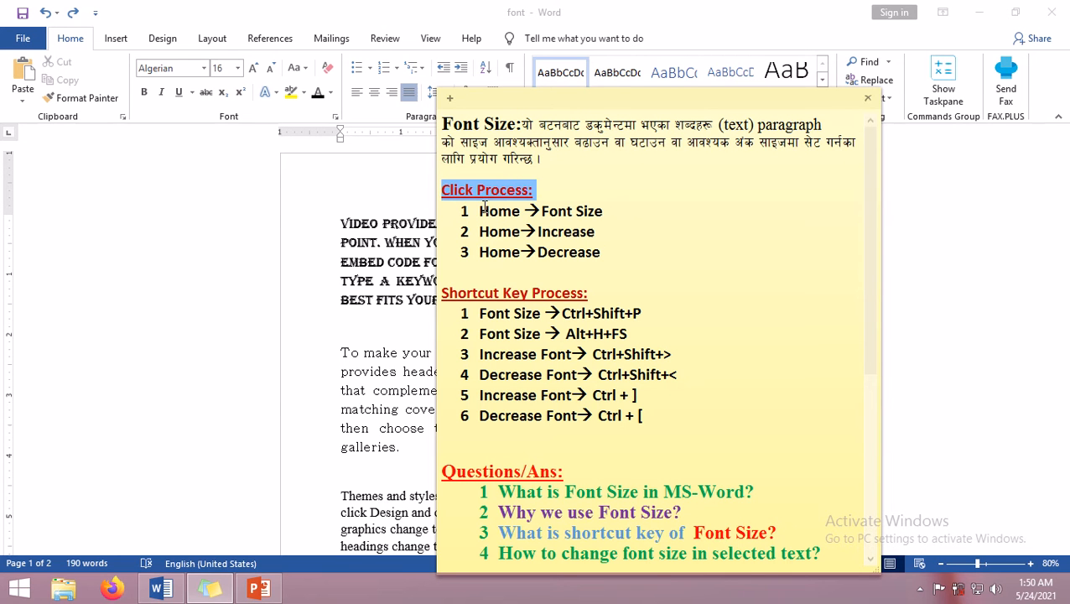
{"action": "left_click_drag", "start_coordinate": [482, 210], "coordinate": [611, 248]}
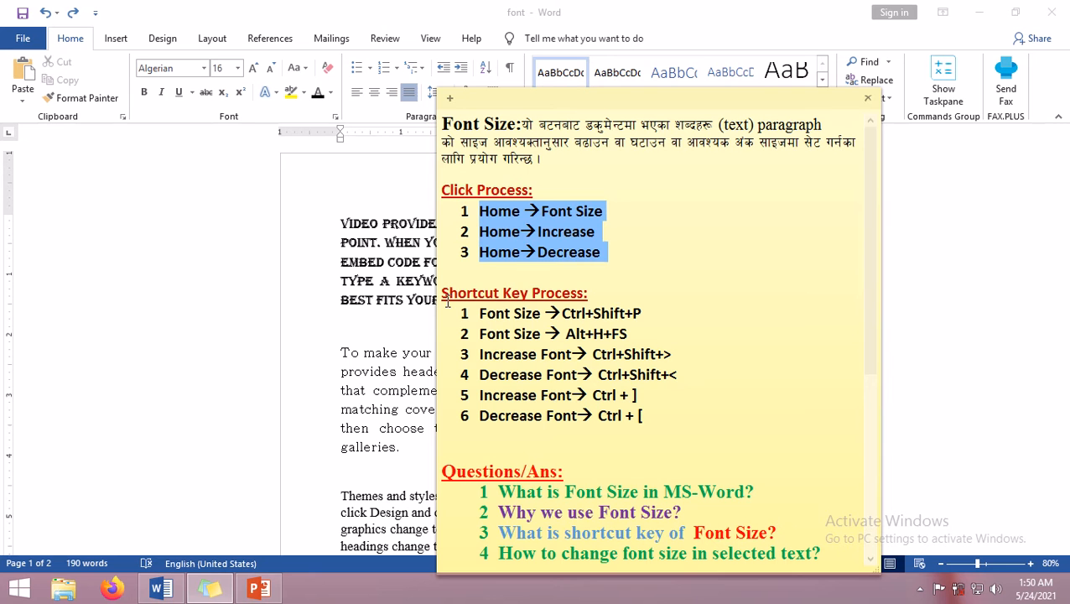
{"action": "left_click_drag", "start_coordinate": [443, 294], "coordinate": [590, 293]}
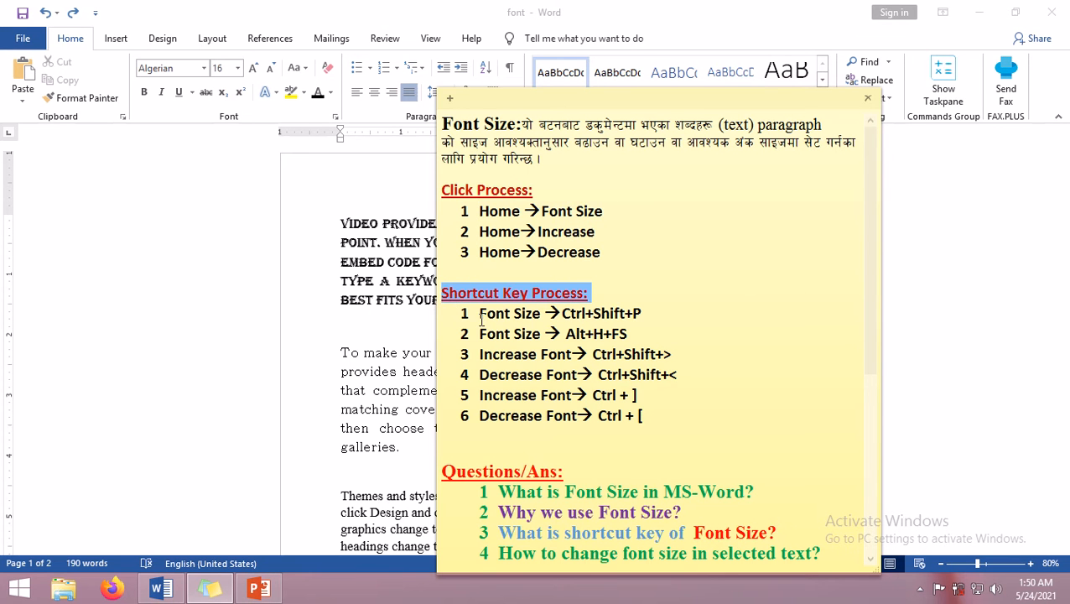
{"action": "left_click_drag", "start_coordinate": [480, 314], "coordinate": [667, 422]}
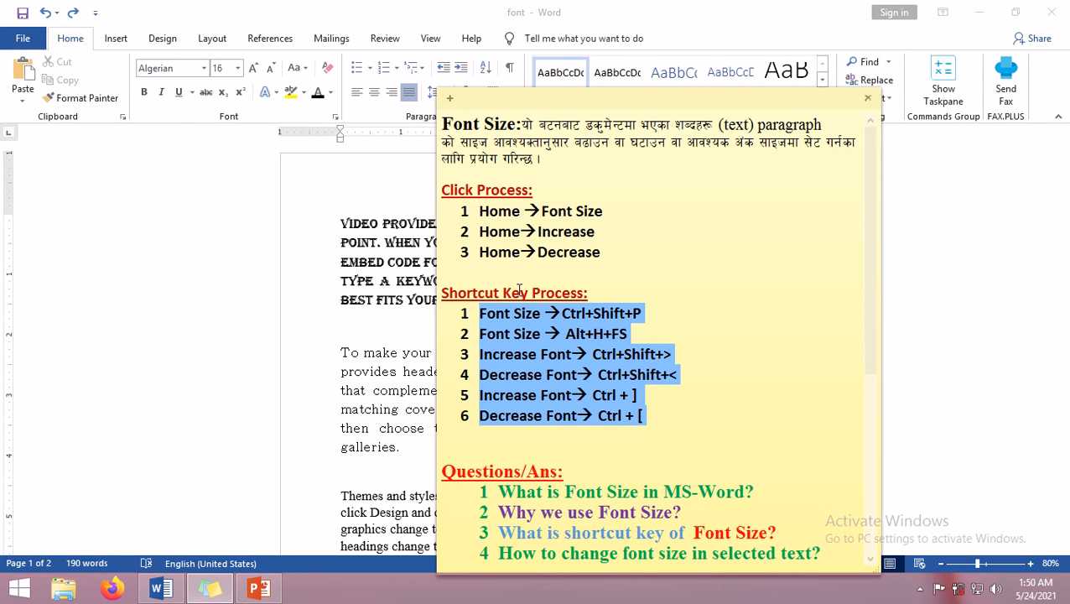
{"action": "left_click", "coordinate": [595, 251]}
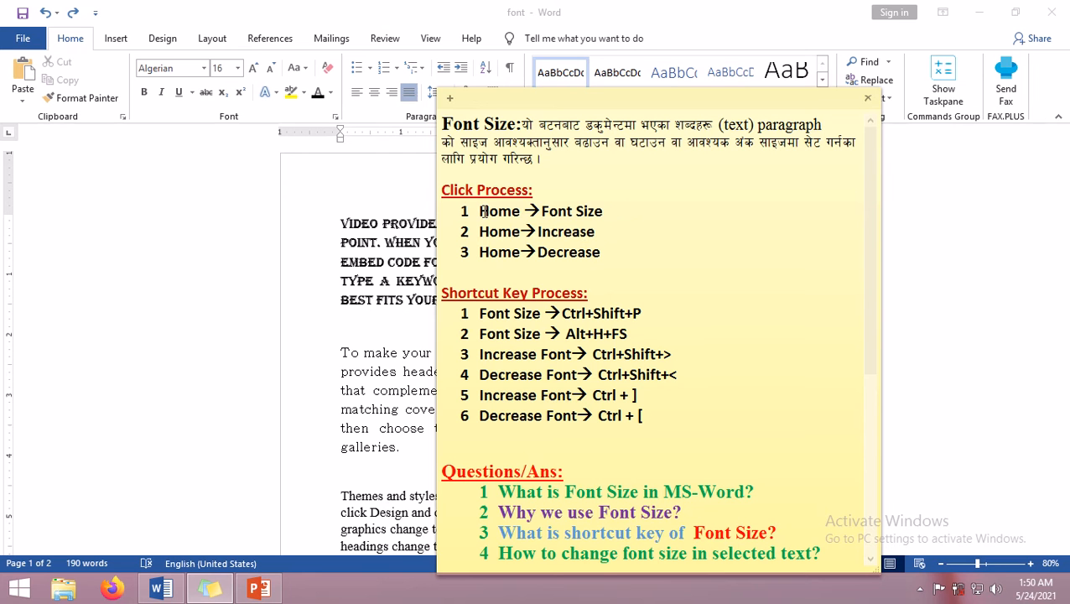
{"action": "left_click_drag", "start_coordinate": [480, 211], "coordinate": [619, 212]}
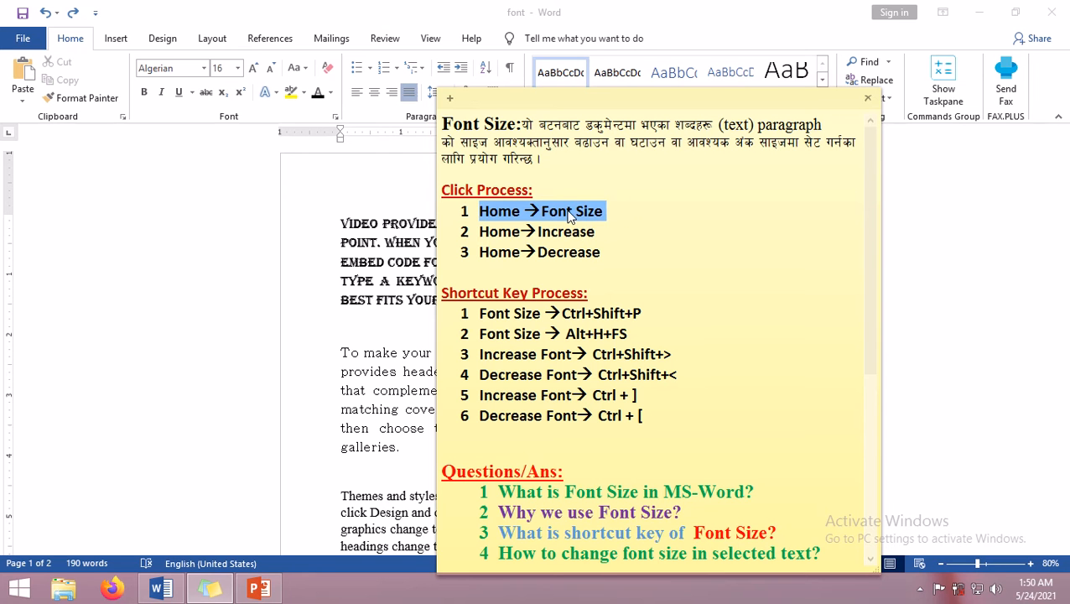
Back in the Word document, set the first paragraph, "Video provides a powerful way", to font size 20
{"action": "left_click", "coordinate": [370, 274]}
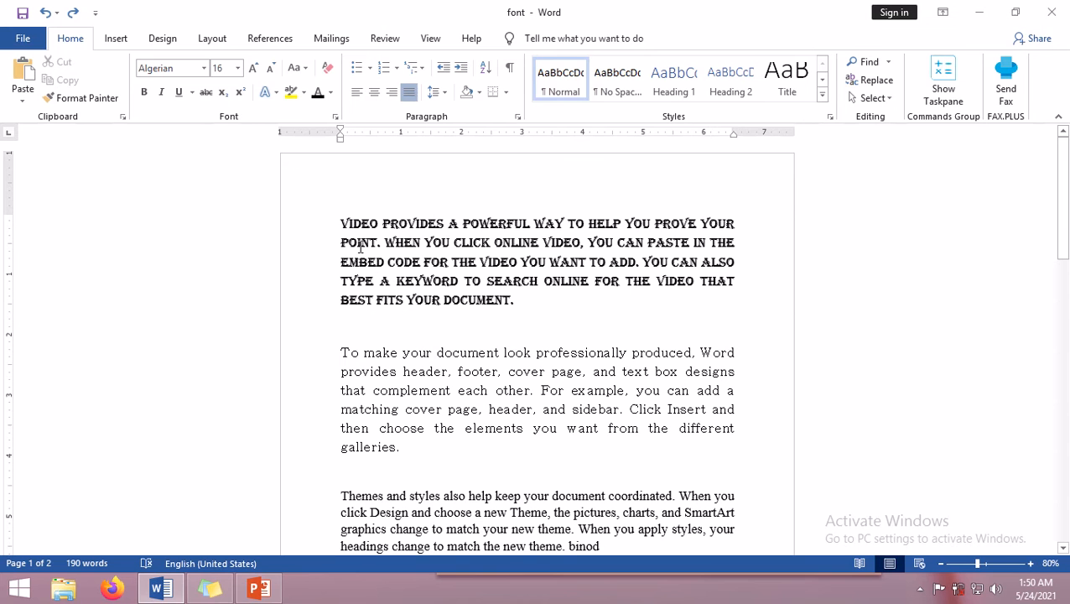
{"action": "left_click_drag", "start_coordinate": [338, 223], "coordinate": [519, 299]}
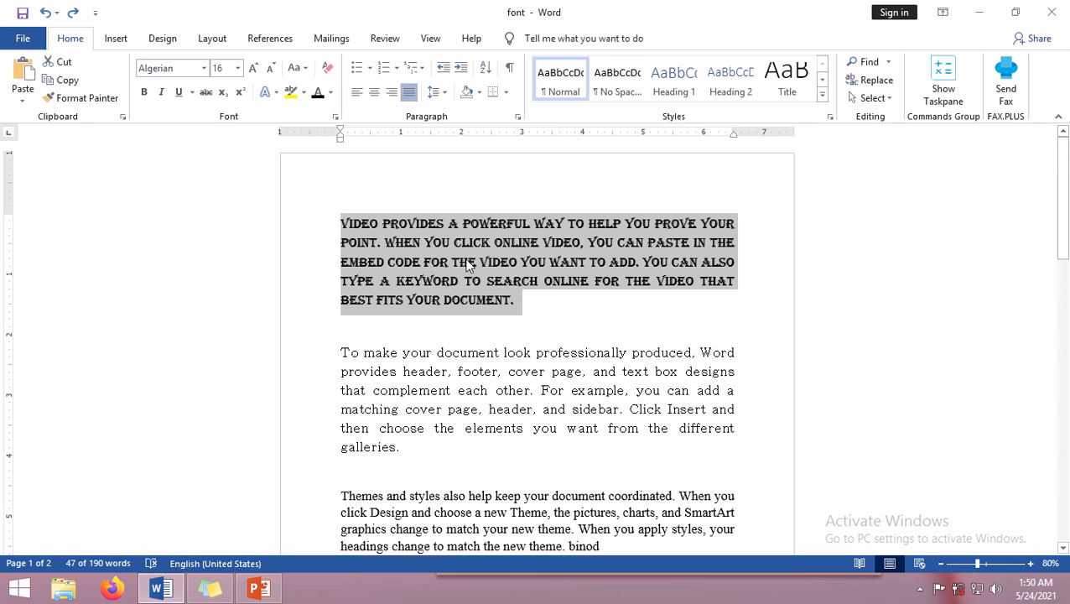
{"action": "left_click", "coordinate": [239, 70]}
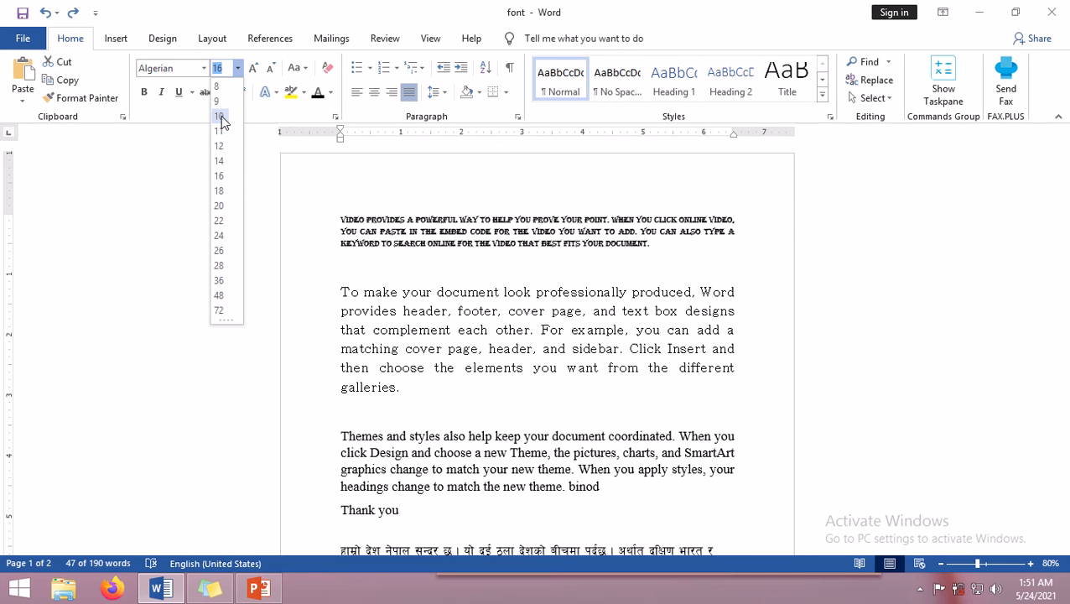
{"action": "left_click", "coordinate": [221, 211]}
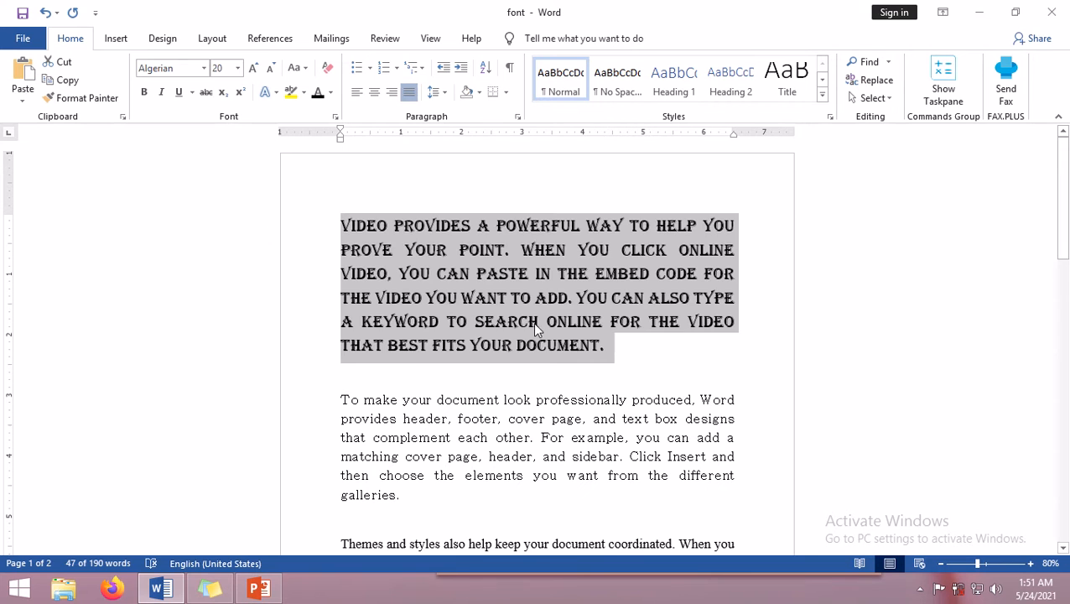
{"action": "left_click", "coordinate": [570, 334]}
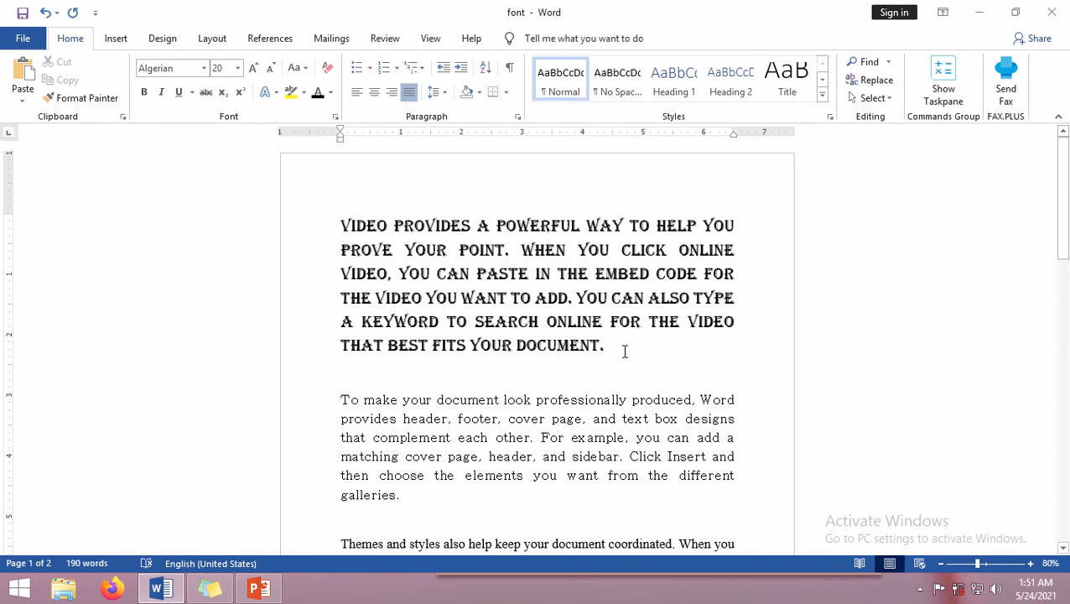
Select the whole first paragraph and increase its font size stepwise to 26
{"action": "left_click_drag", "start_coordinate": [624, 351], "coordinate": [287, 221]}
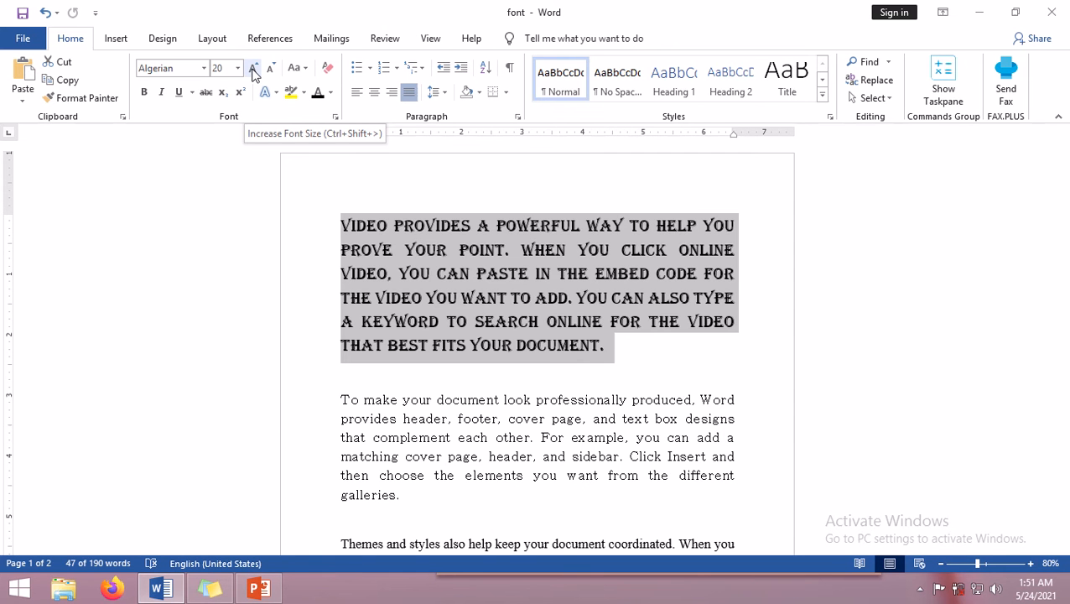
{"action": "left_click", "coordinate": [253, 68]}
{"action": "left_click", "coordinate": [253, 68]}
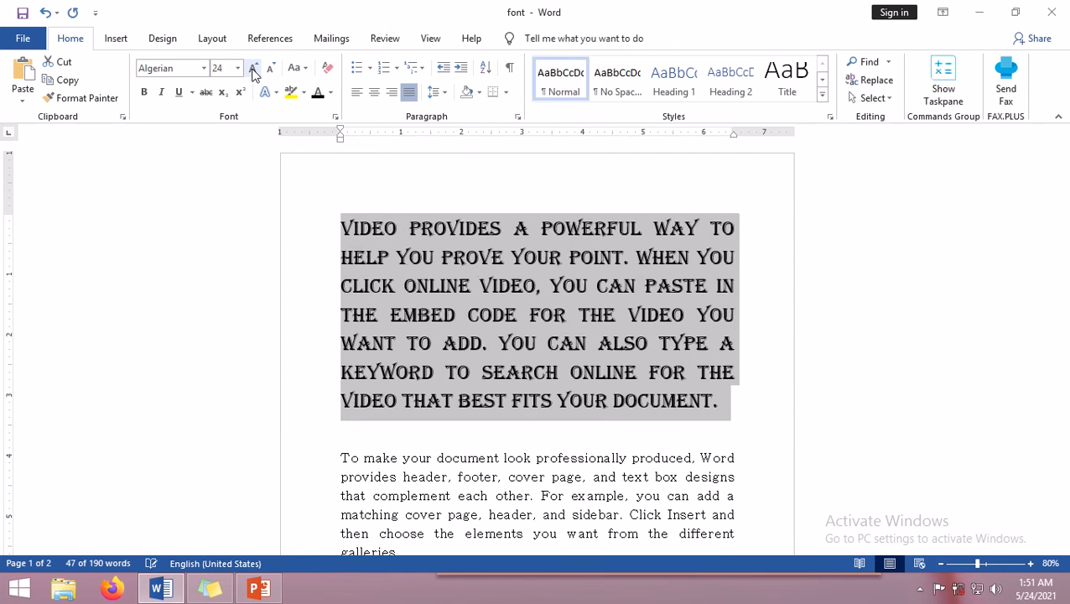
{"action": "left_click", "coordinate": [253, 68]}
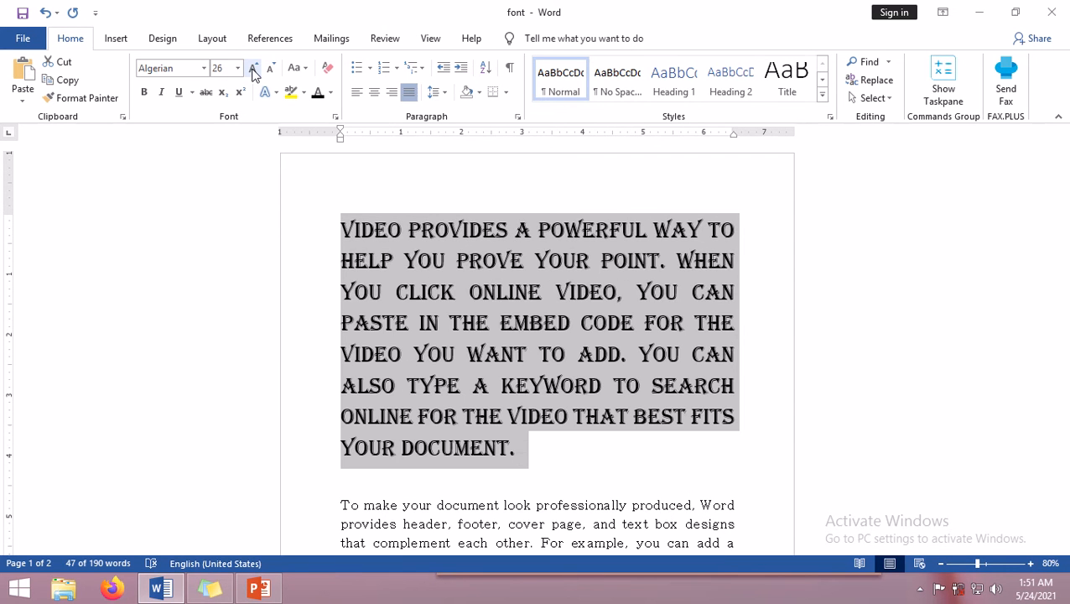
Decrease the first paragraph's font size stepwise to 18, and raise it again to 22
{"action": "left_click", "coordinate": [270, 68]}
{"action": "left_click", "coordinate": [270, 68]}
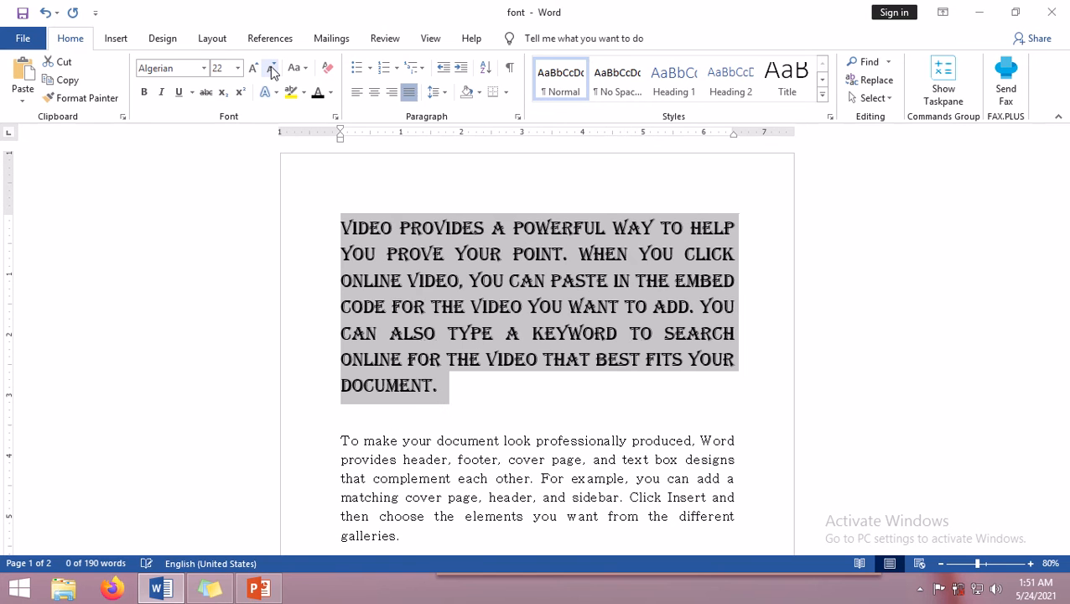
{"action": "left_click", "coordinate": [270, 68]}
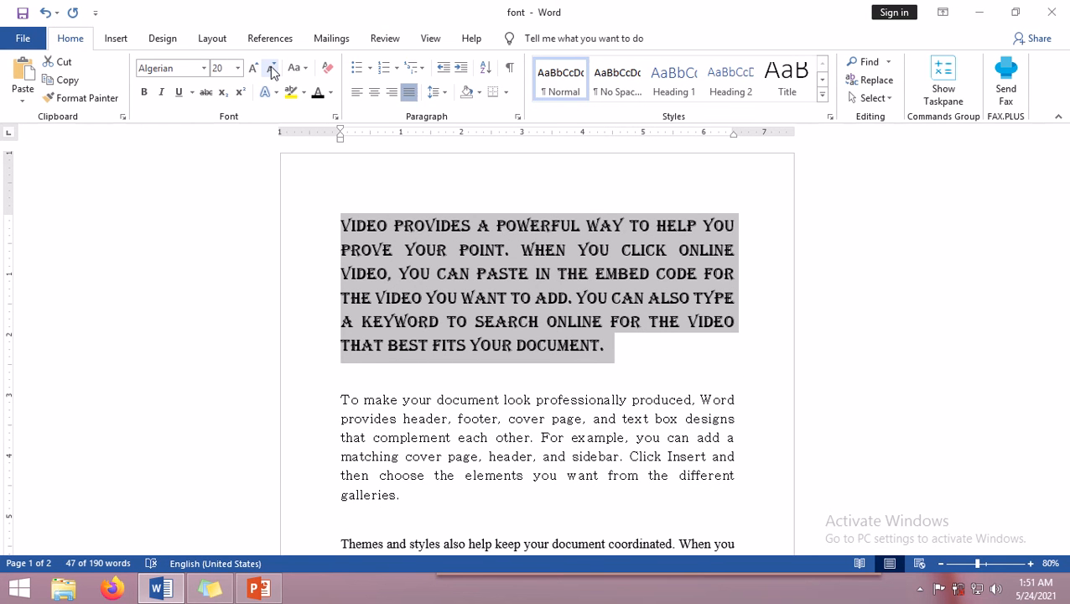
{"action": "left_click", "coordinate": [270, 66]}
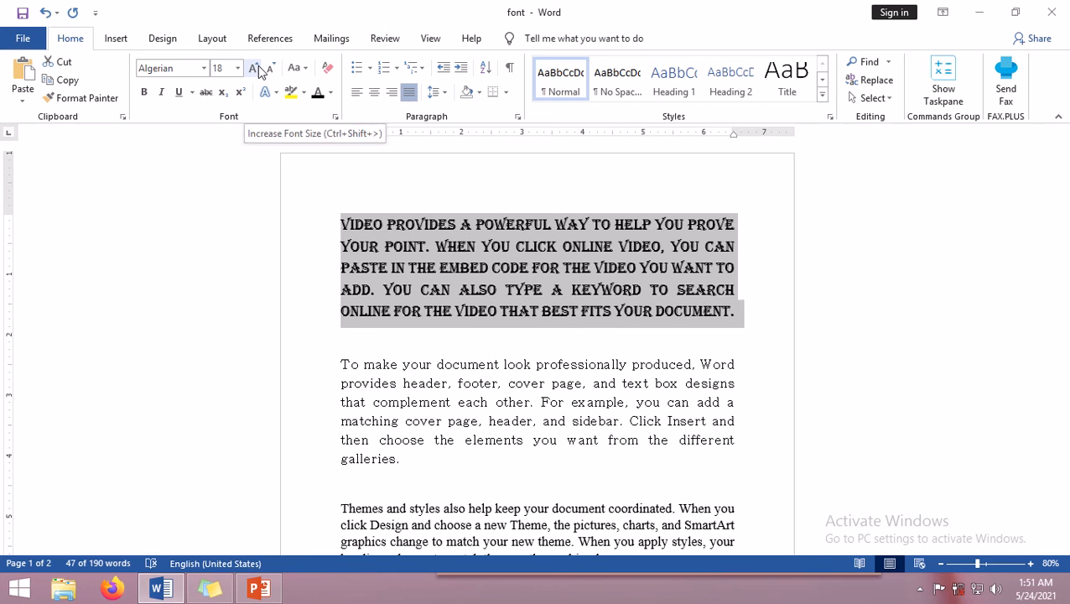
{"action": "left_click", "coordinate": [256, 68]}
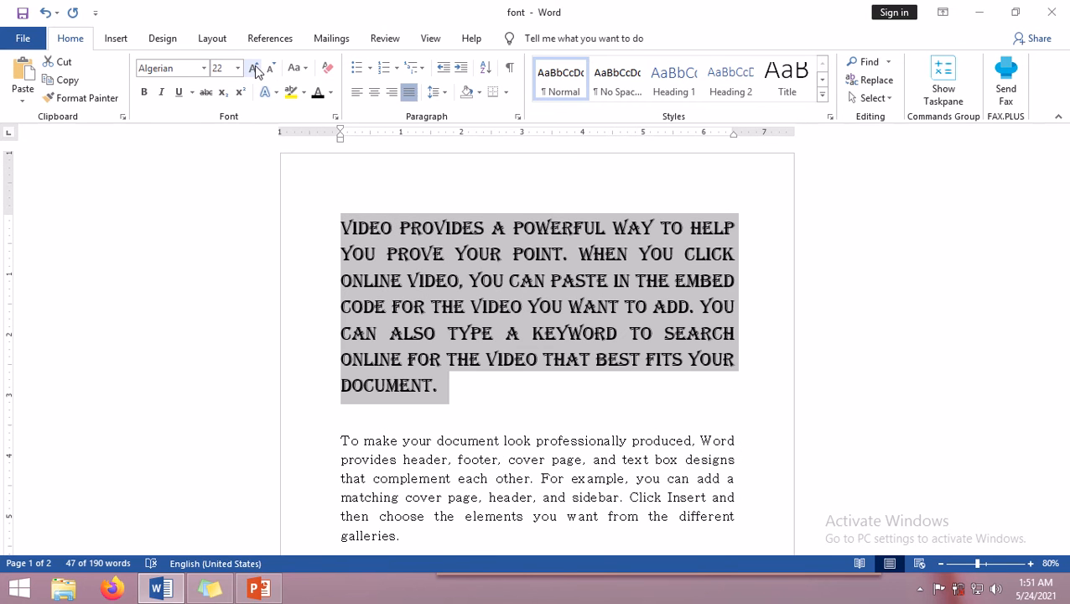
Switch to the Sticky Notes note and review the Increase and Decrease entries and the first Font Size shortcut
{"action": "left_click", "coordinate": [211, 590]}
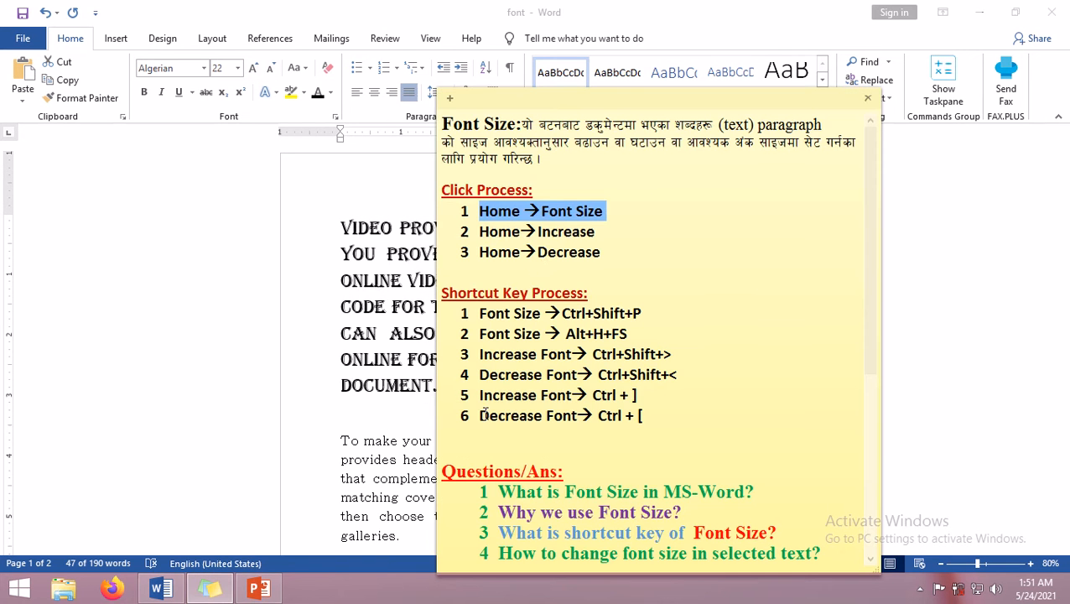
{"action": "left_click", "coordinate": [486, 293]}
{"action": "double_click", "coordinate": [542, 230]}
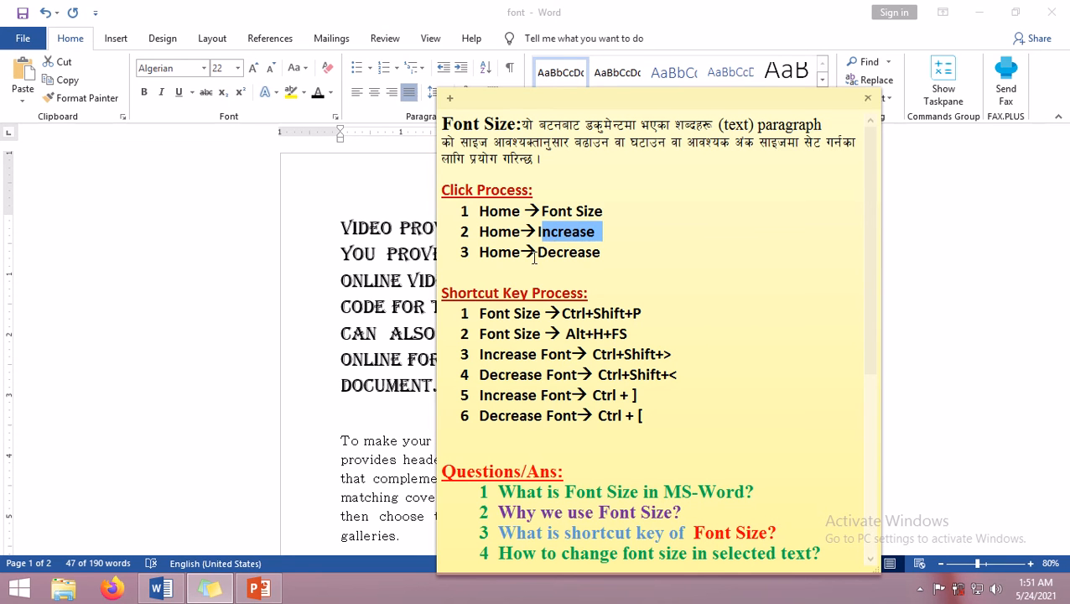
{"action": "left_click_drag", "start_coordinate": [535, 253], "coordinate": [597, 253]}
{"action": "left_click", "coordinate": [485, 310]}
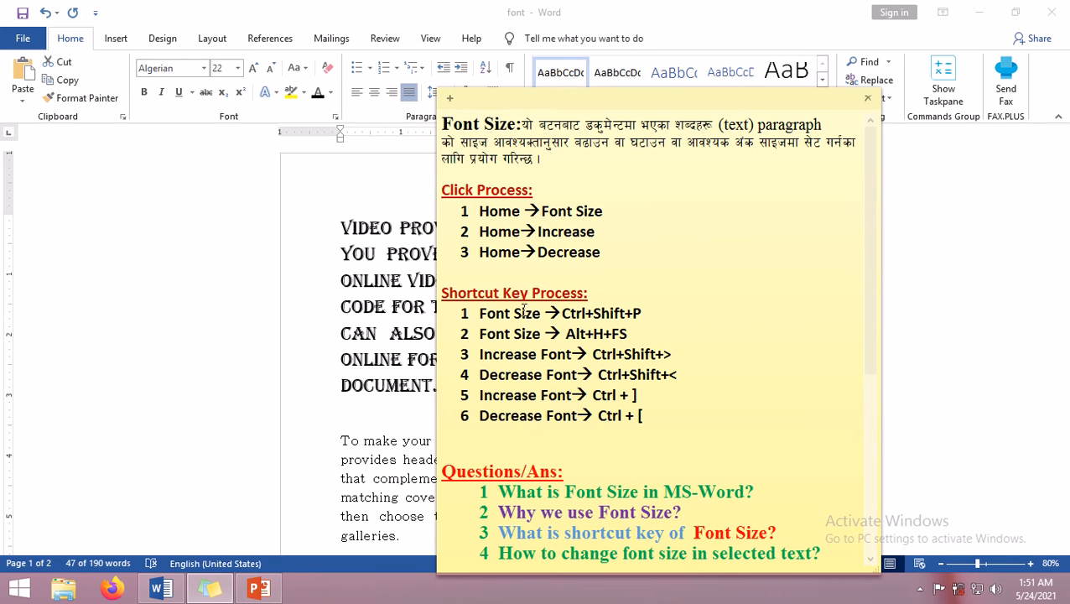
{"action": "left_click_drag", "start_coordinate": [562, 312], "coordinate": [644, 314]}
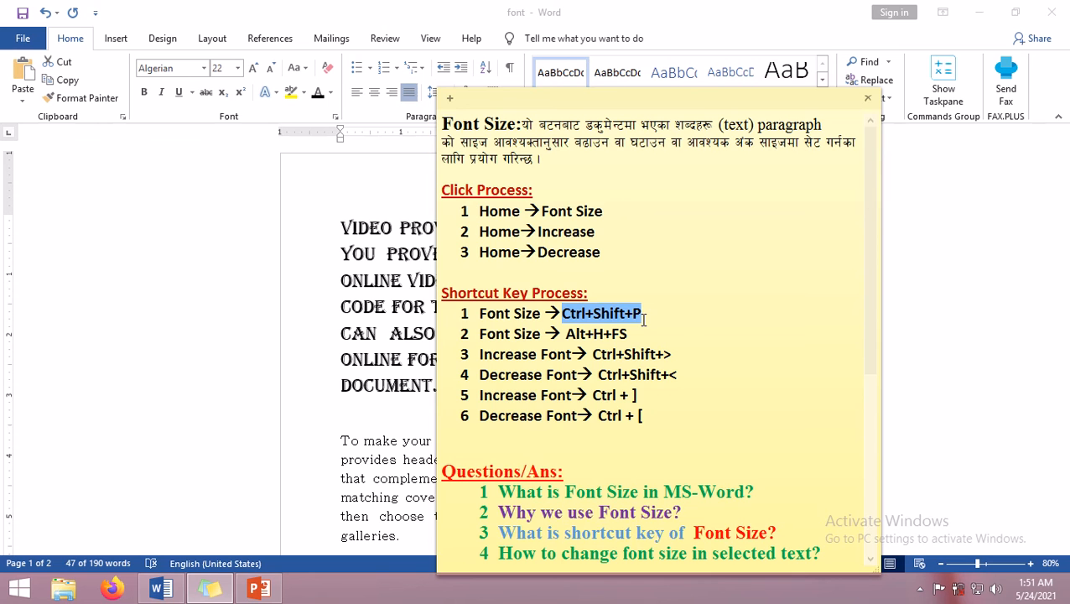
Switch to the Word document, select the second paragraph, "To make your document look", and open its Font settings
{"action": "key", "text": "alt+Tab"}
{"action": "left_click", "coordinate": [497, 393]}
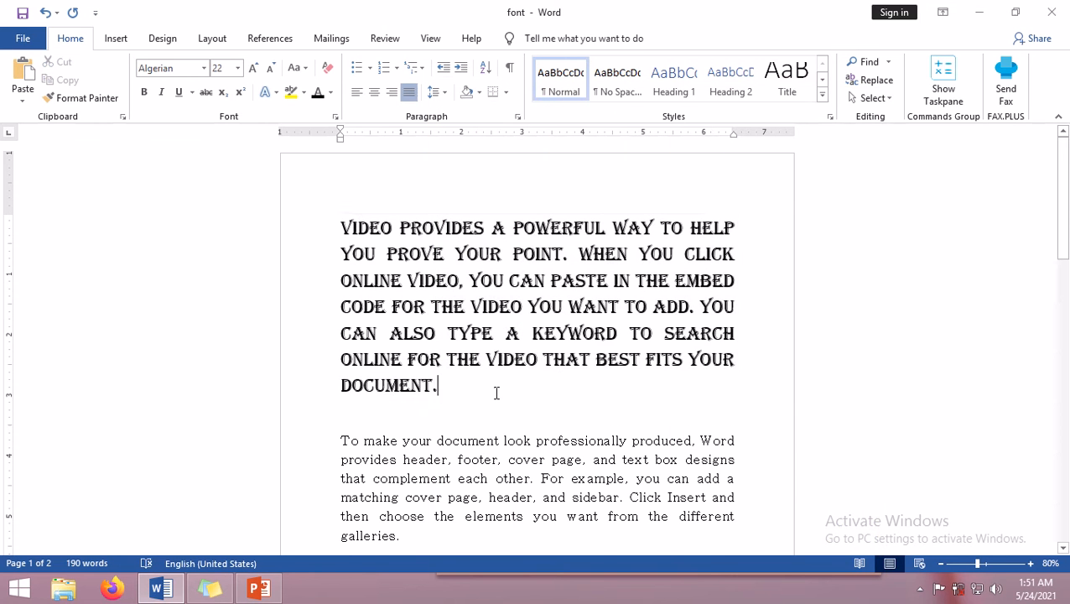
{"action": "scroll", "coordinate": [497, 392], "scroll_direction": "down", "scroll_amount": 1}
{"action": "left_click_drag", "start_coordinate": [343, 384], "coordinate": [433, 489]}
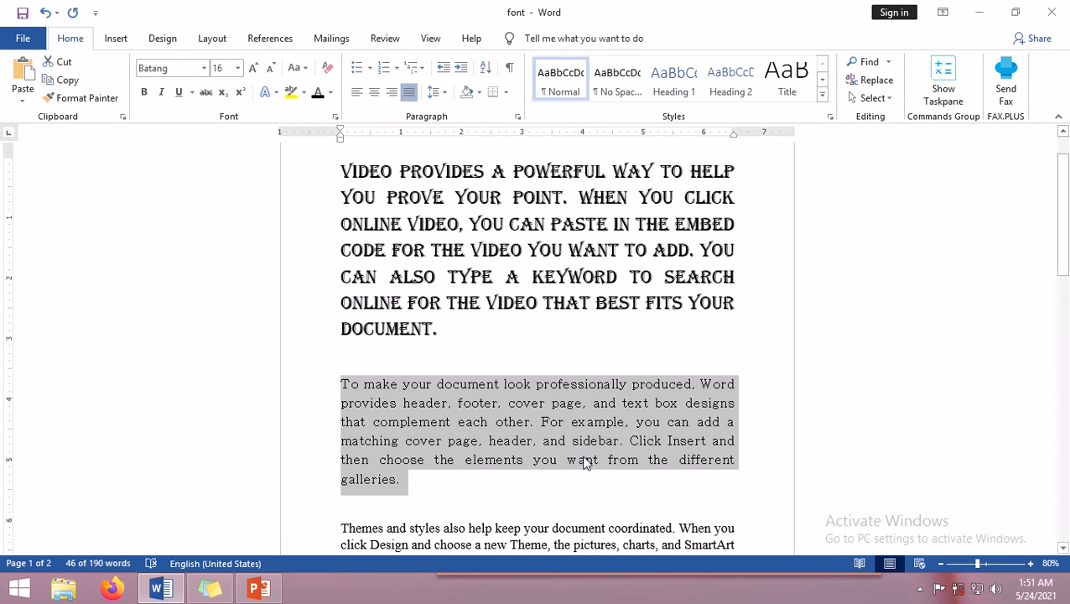
{"action": "key", "text": "ctrl+d"}
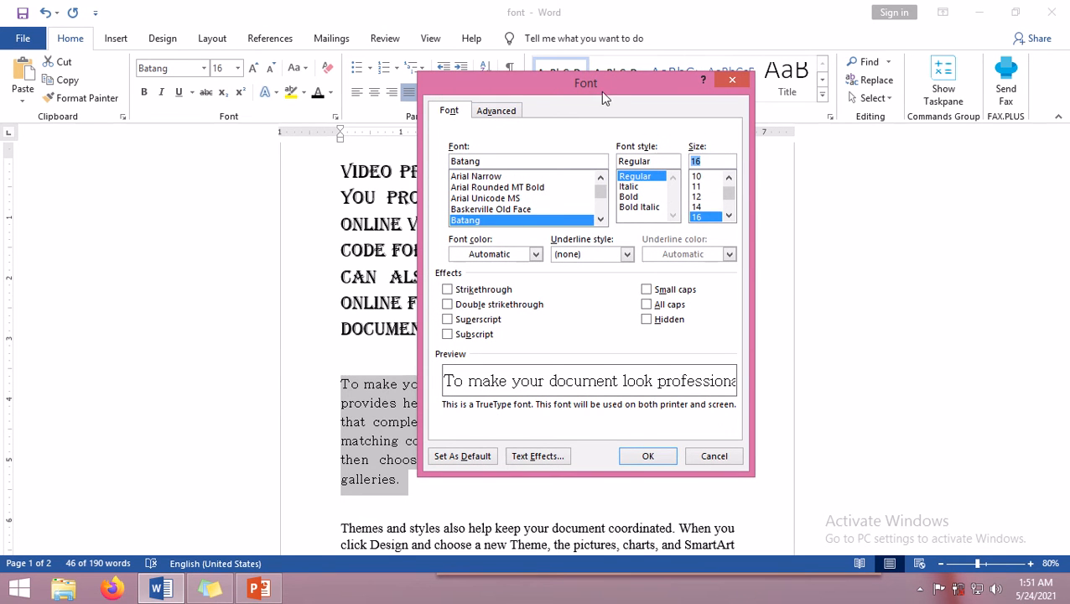
{"action": "left_click_drag", "start_coordinate": [601, 93], "coordinate": [558, 92]}
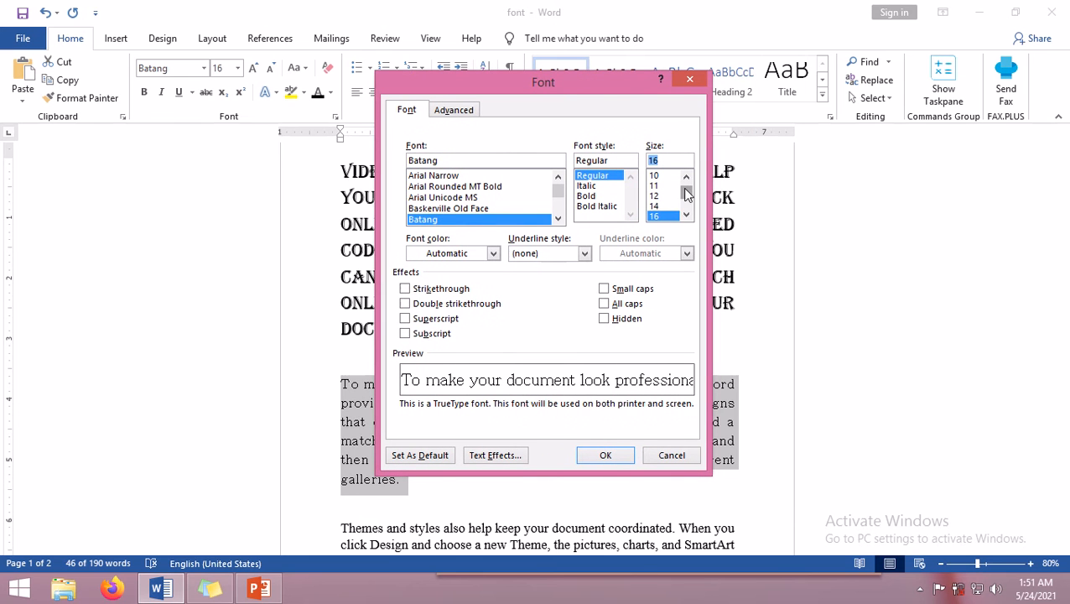
Preview several font sizes up to 72 for the second paragraph, apply size 28 and deselect the text
{"action": "left_click", "coordinate": [686, 215]}
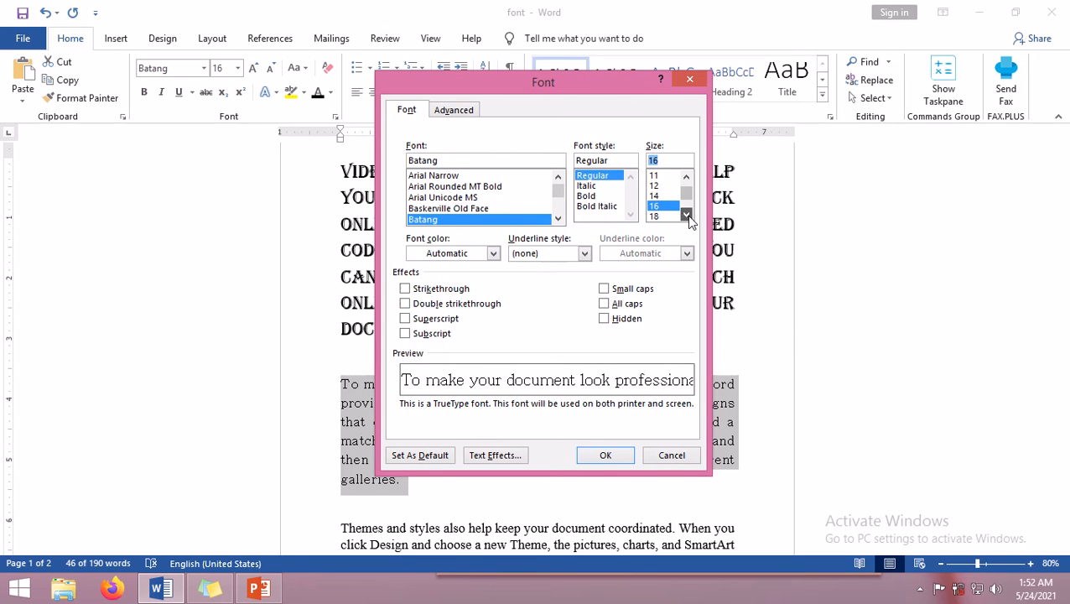
{"action": "left_click", "coordinate": [687, 215]}
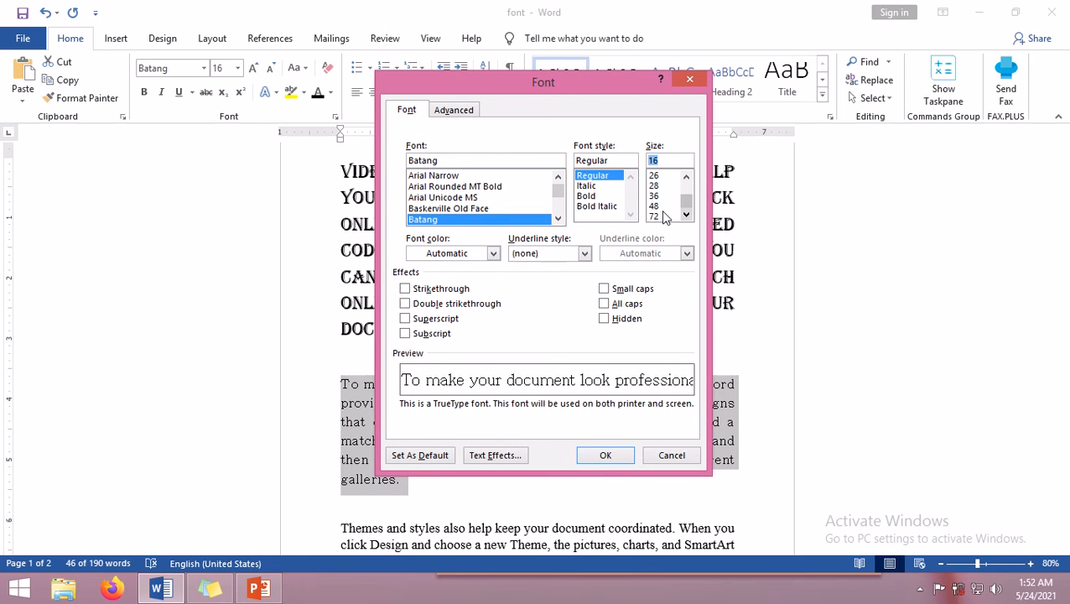
{"action": "left_click", "coordinate": [658, 207]}
{"action": "key", "text": "Up"}
{"action": "key", "text": "Up"}
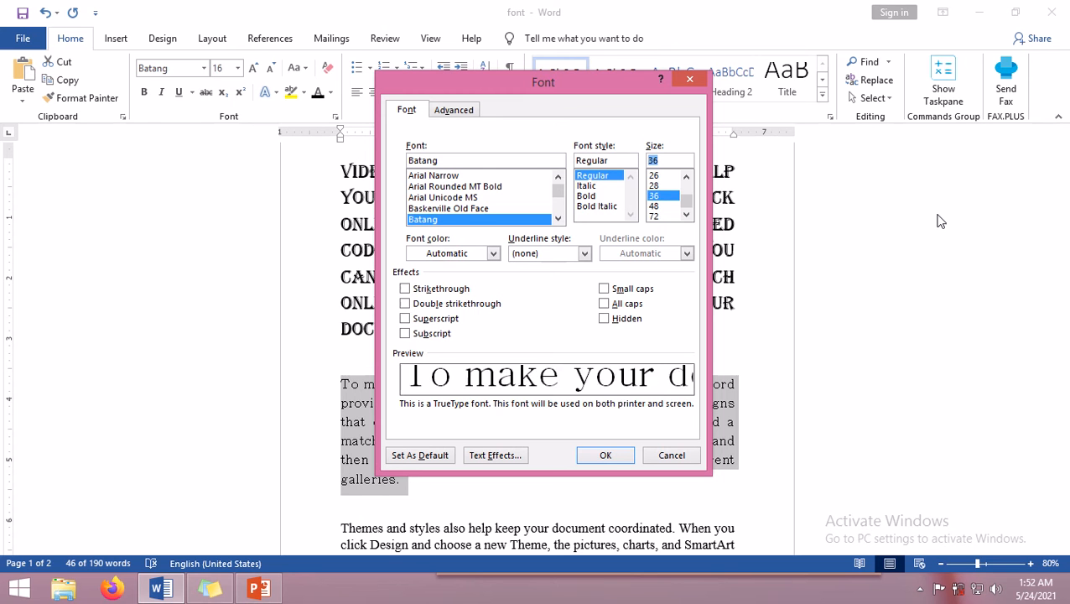
{"action": "key", "text": "Down"}
{"action": "key", "text": "Down"}
{"action": "key", "text": "Down"}
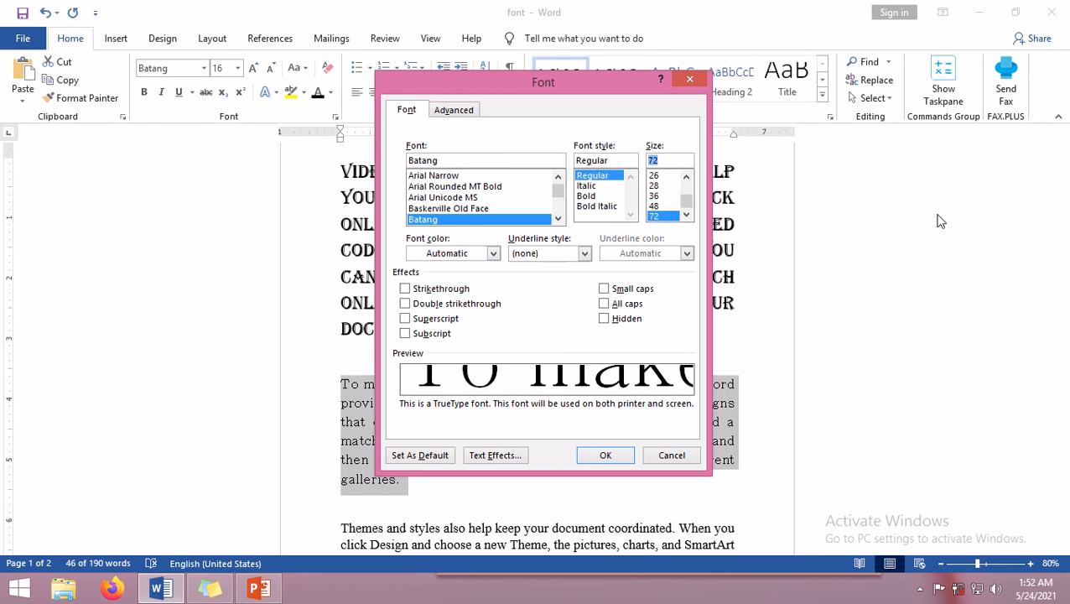
{"action": "key", "text": "Up"}
{"action": "key", "text": "Up"}
{"action": "key", "text": "Up"}
{"action": "key", "text": "Up"}
{"action": "key", "text": "Up"}
{"action": "key", "text": "Up"}
{"action": "key", "text": "Up"}
{"action": "key", "text": "Up"}
{"action": "key", "text": "Up"}
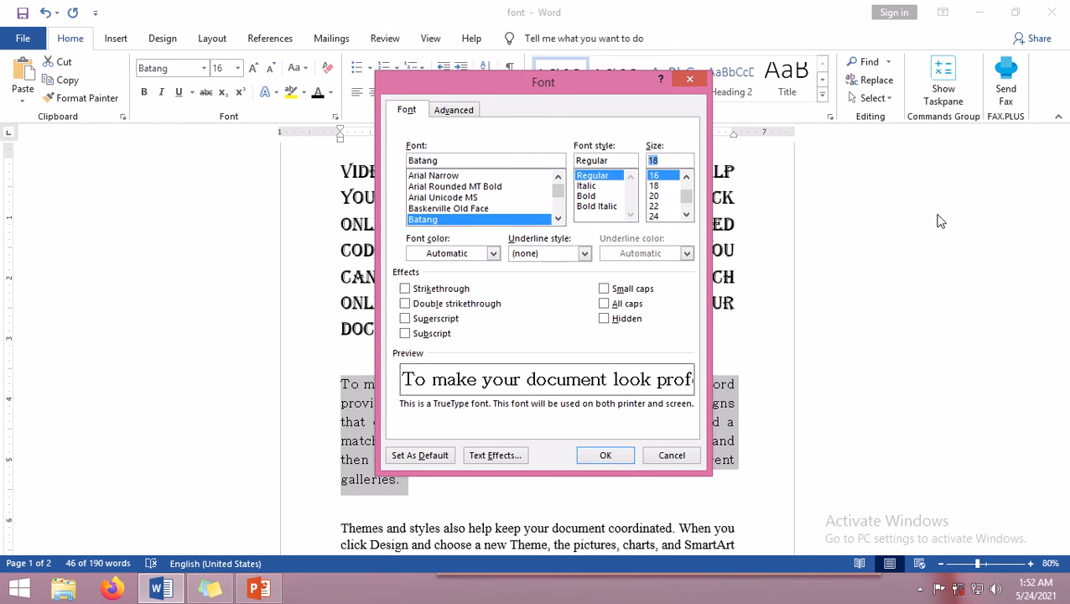
{"action": "key", "text": "Up"}
{"action": "key", "text": "Up"}
{"action": "key", "text": "Down"}
{"action": "key", "text": "Down"}
{"action": "key", "text": "Down"}
{"action": "key", "text": "Down"}
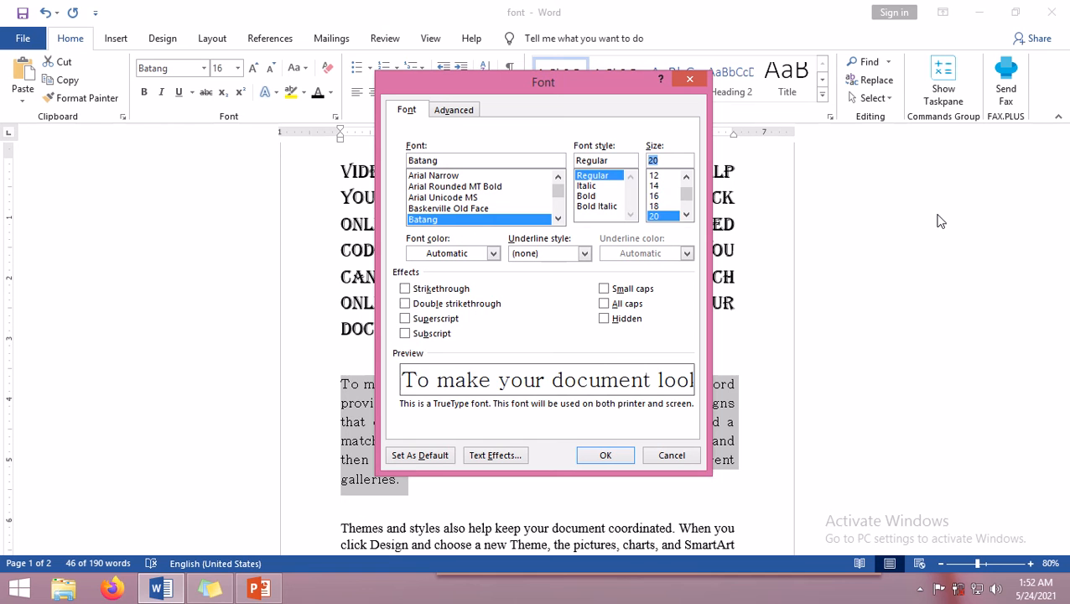
{"action": "key", "text": "Up"}
{"action": "key", "text": "Up"}
{"action": "key", "text": "Down"}
{"action": "key", "text": "Down"}
{"action": "key", "text": "Up"}
{"action": "key", "text": "Up"}
{"action": "key", "text": "Up"}
{"action": "key", "text": "Up"}
{"action": "key", "text": "Up"}
{"action": "key", "text": "Up"}
{"action": "key", "text": "Up"}
{"action": "key", "text": "Up"}
{"action": "key", "text": "Down"}
{"action": "key", "text": "Down"}
{"action": "key", "text": "Down"}
{"action": "key", "text": "Down"}
{"action": "key", "text": "Down"}
{"action": "key", "text": "Down"}
{"action": "key", "text": "Down"}
{"action": "key", "text": "Down"}
{"action": "key", "text": "Down"}
{"action": "key", "text": "Down"}
{"action": "key", "text": "Down"}
{"action": "key", "text": "Down"}
{"action": "key", "text": "Down"}
{"action": "key", "text": "Down"}
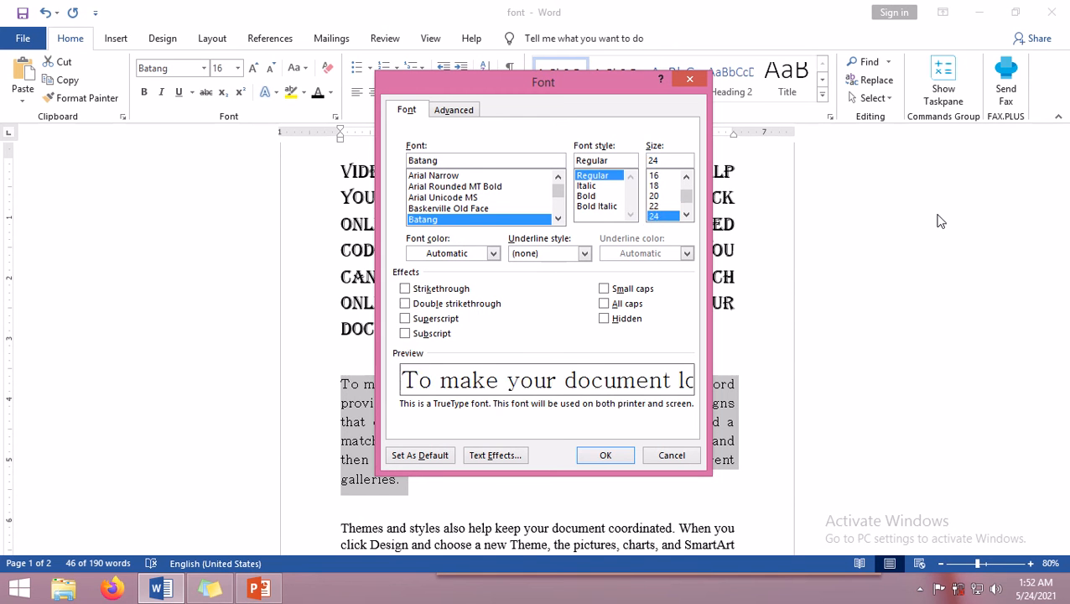
{"action": "key", "text": "Up"}
{"action": "key", "text": "Up"}
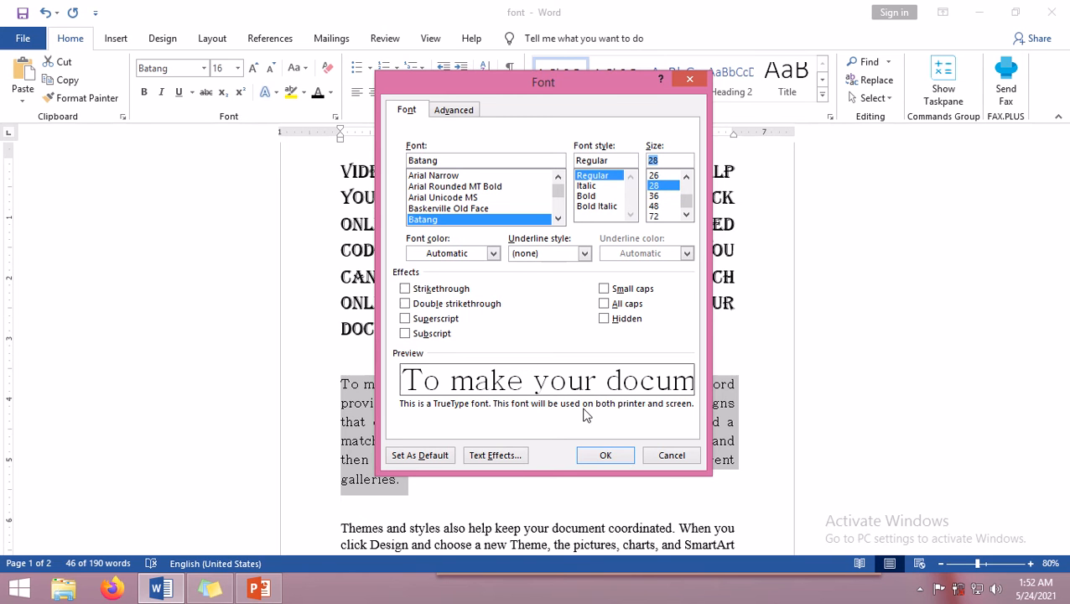
{"action": "left_click", "coordinate": [607, 457]}
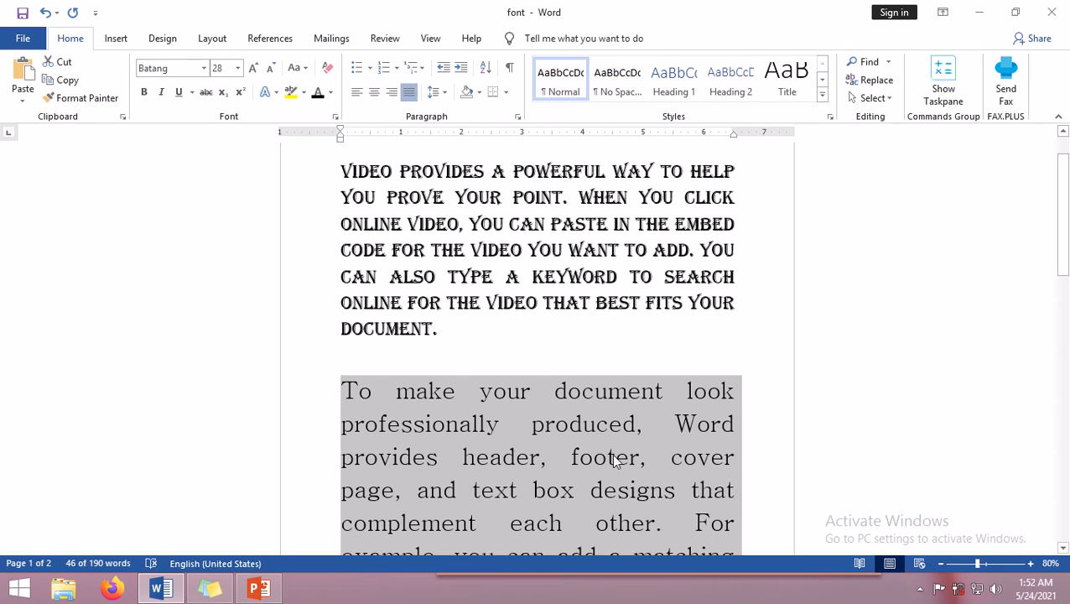
{"action": "left_click", "coordinate": [609, 459]}
Check the shortcut list in the Sticky Notes note, and select the "Themes and styles also help" paragraph back in Word
{"action": "left_click", "coordinate": [210, 589]}
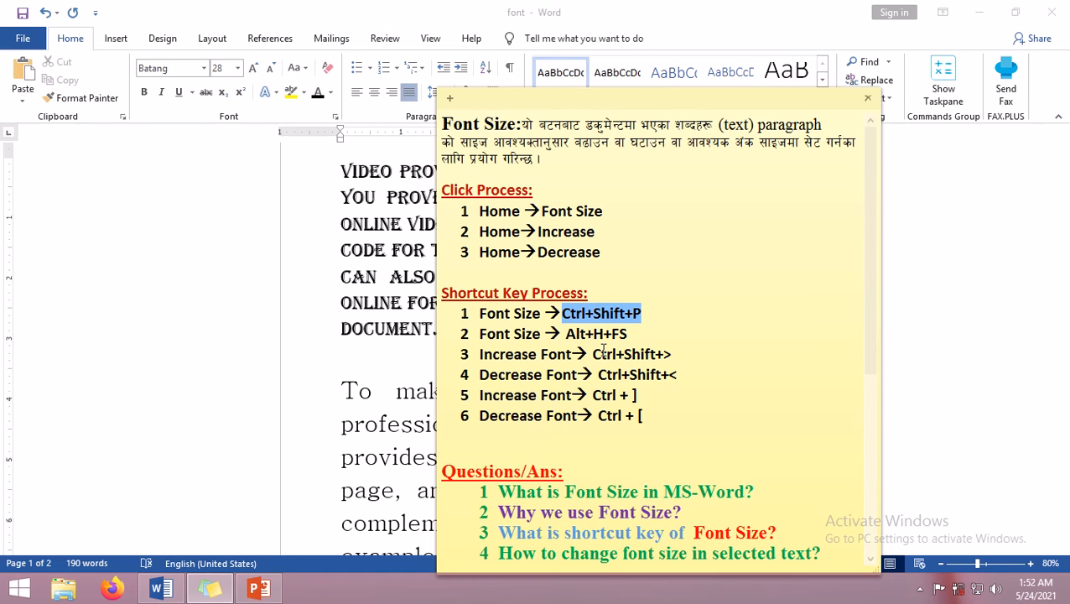
{"action": "left_click", "coordinate": [337, 434]}
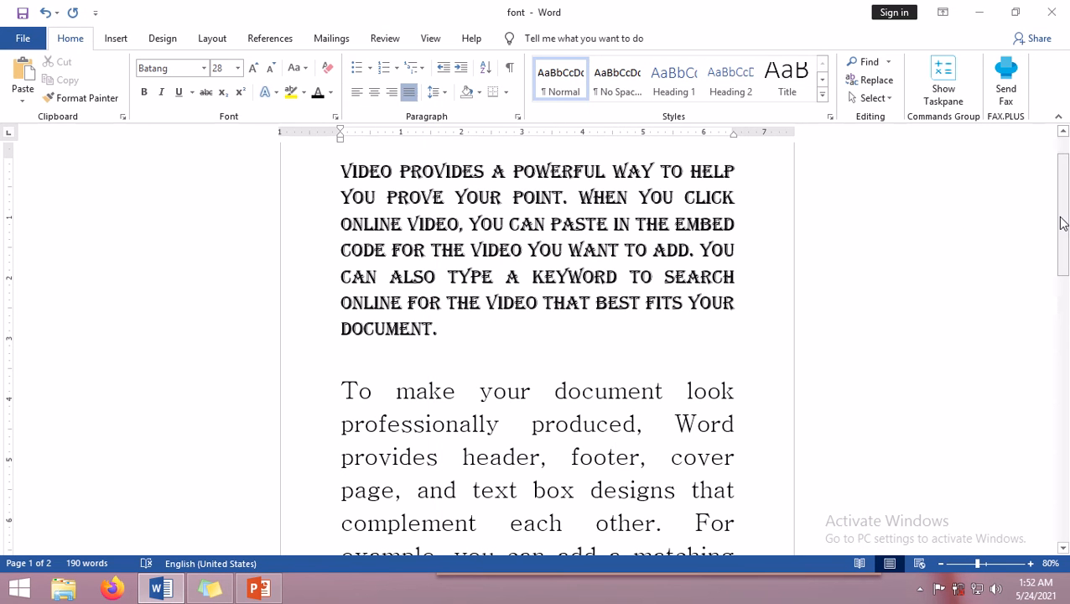
{"action": "left_click_drag", "start_coordinate": [1062, 223], "coordinate": [1064, 369]}
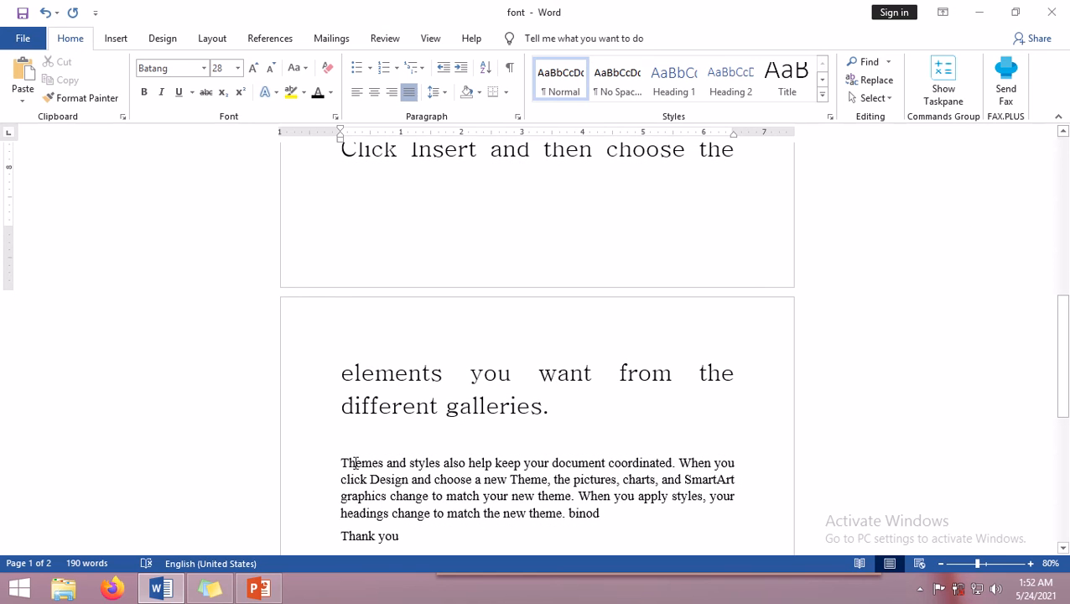
{"action": "left_click_drag", "start_coordinate": [338, 463], "coordinate": [621, 516]}
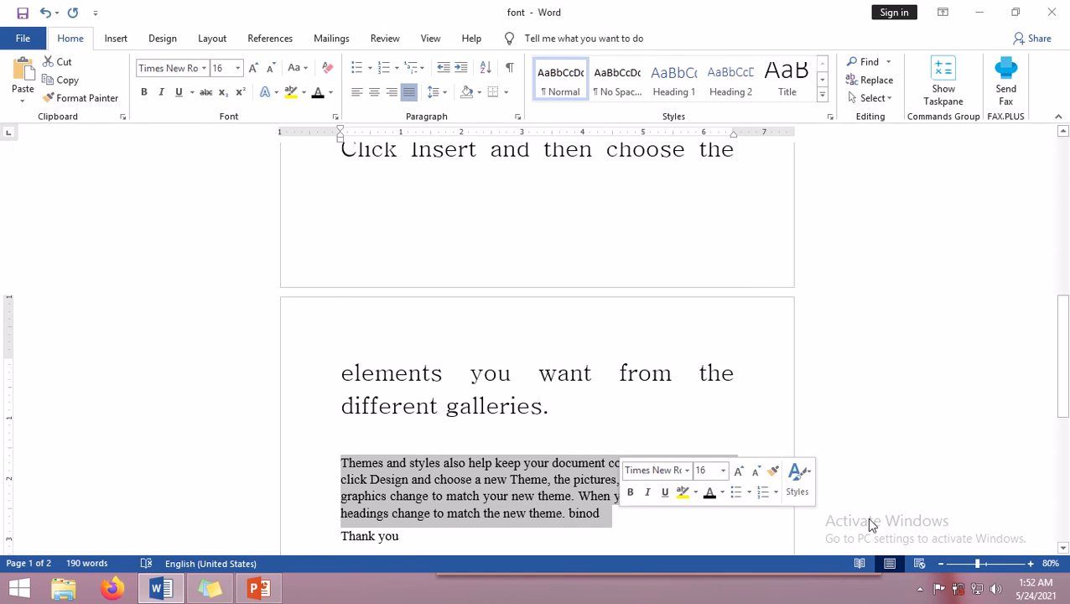
Preview font sizes between 9 and 20 on the selected "Themes and styles" paragraph, and set its size to 13
{"action": "key", "text": "alt"}
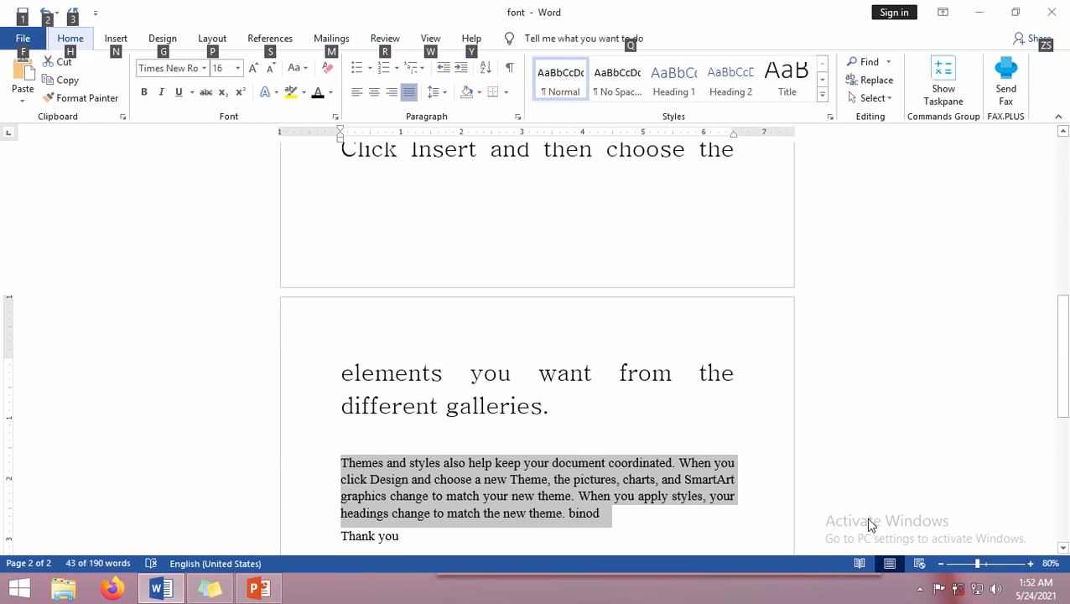
{"action": "key", "text": "h"}
{"action": "key", "text": "f"}
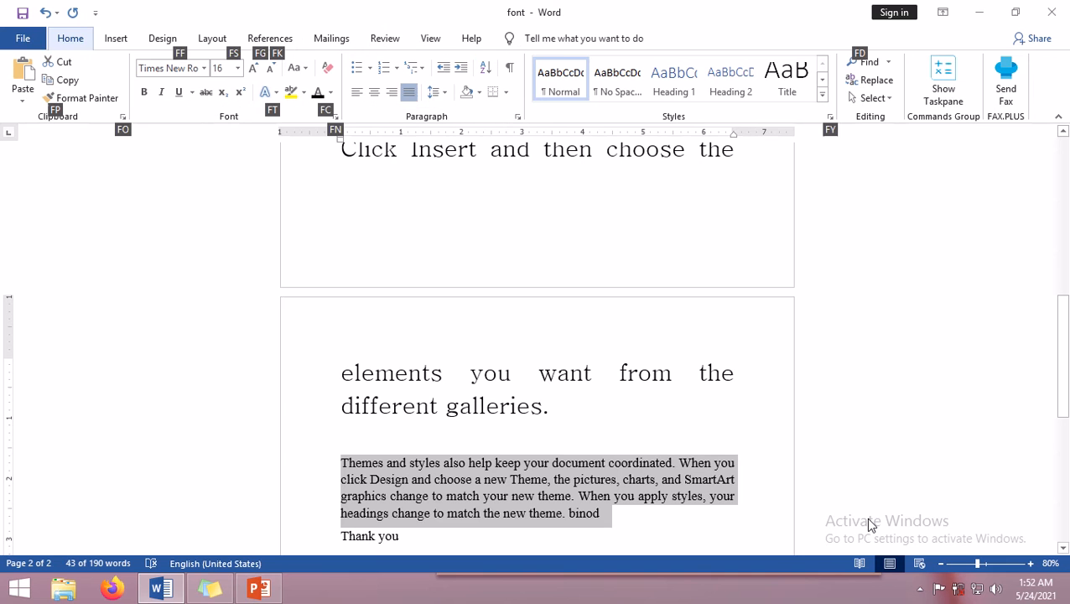
{"action": "key", "text": "s"}
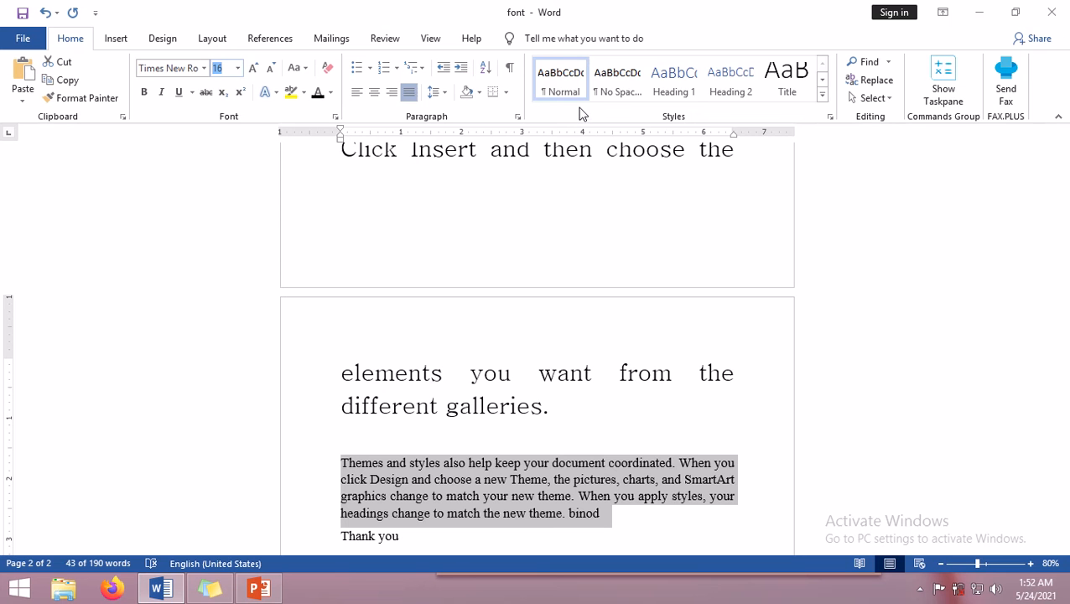
{"action": "key", "text": "alt+Down"}
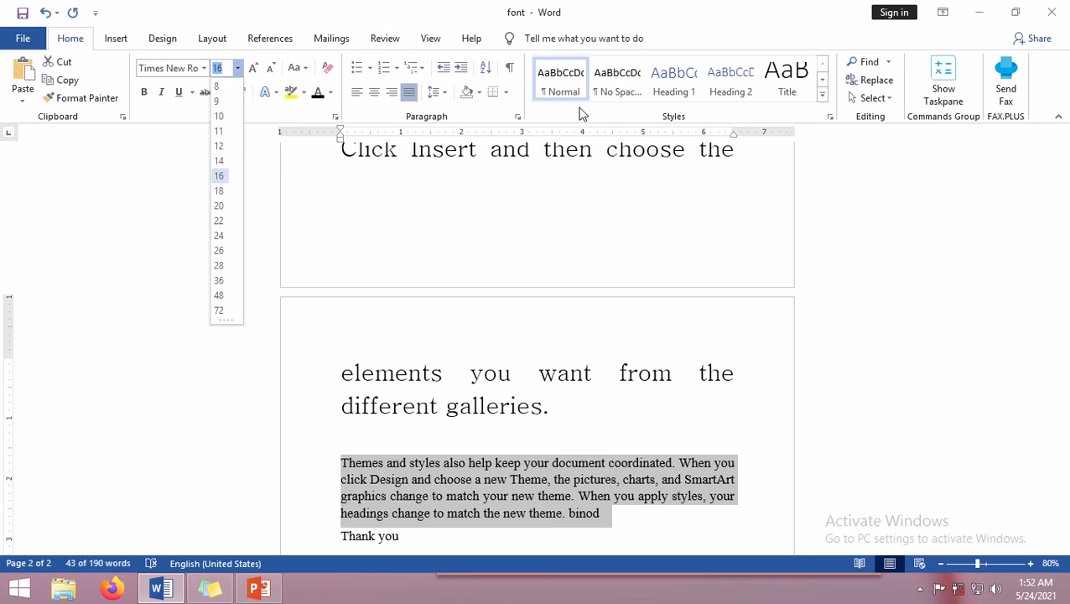
{"action": "key", "text": "Down"}
{"action": "key", "text": "Down"}
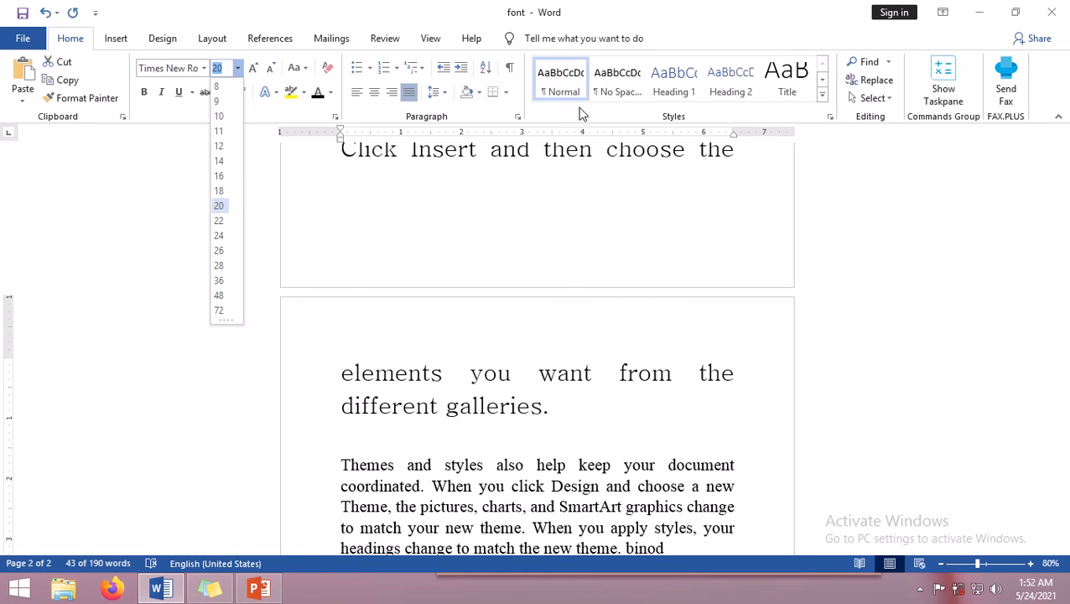
{"action": "key", "text": "Up"}
{"action": "key", "text": "Up"}
{"action": "key", "text": "Up"}
{"action": "key", "text": "Up"}
{"action": "key", "text": "Up"}
{"action": "key", "text": "Up"}
{"action": "key", "text": "Up"}
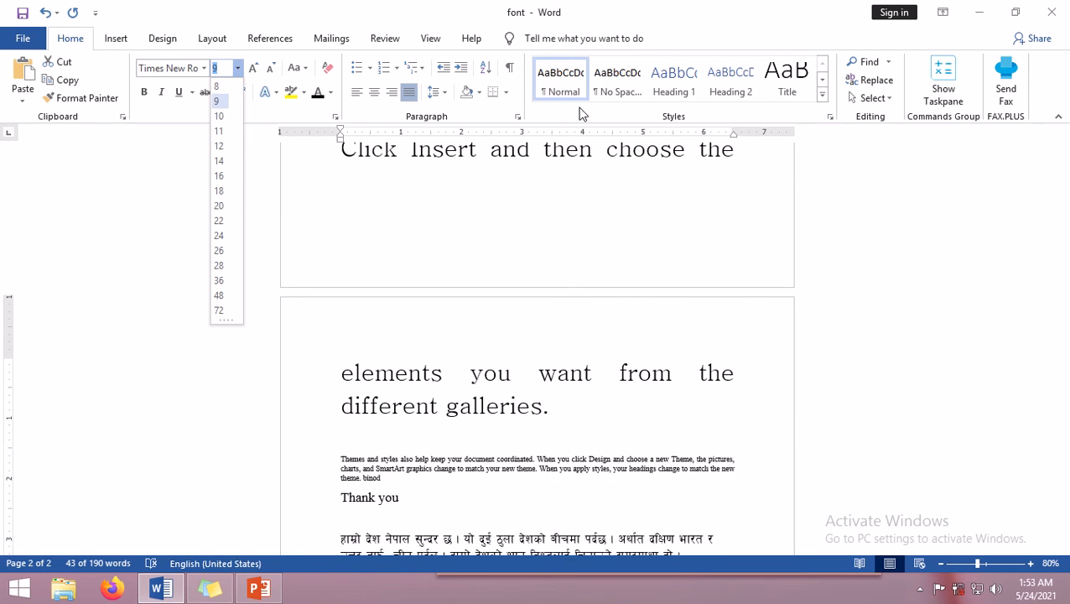
{"action": "key", "text": "Down"}
{"action": "key", "text": "Down"}
{"action": "key", "text": "Down"}
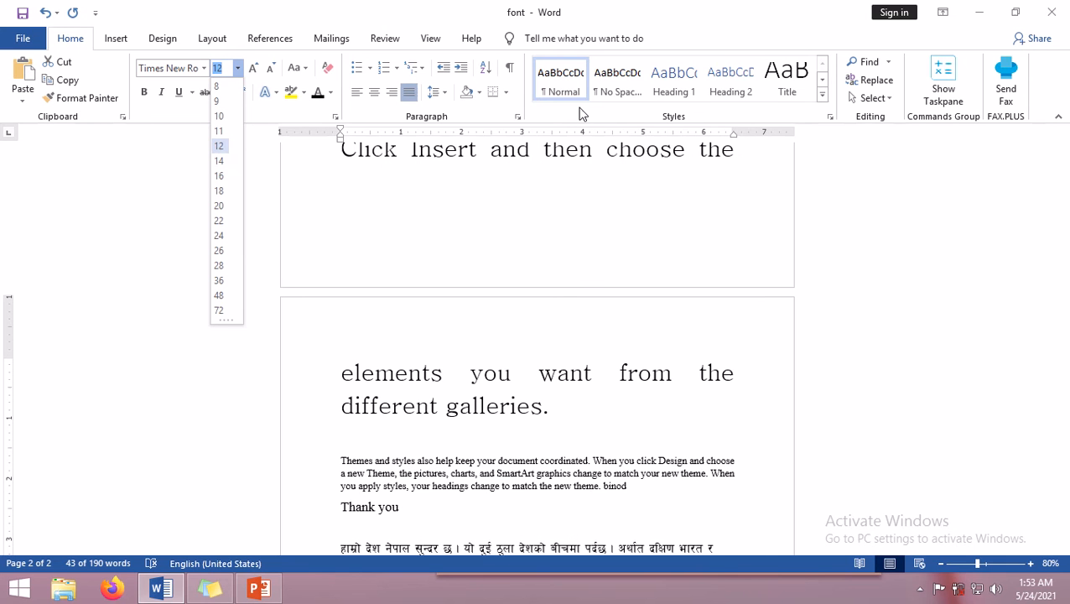
{"action": "key", "text": "Down"}
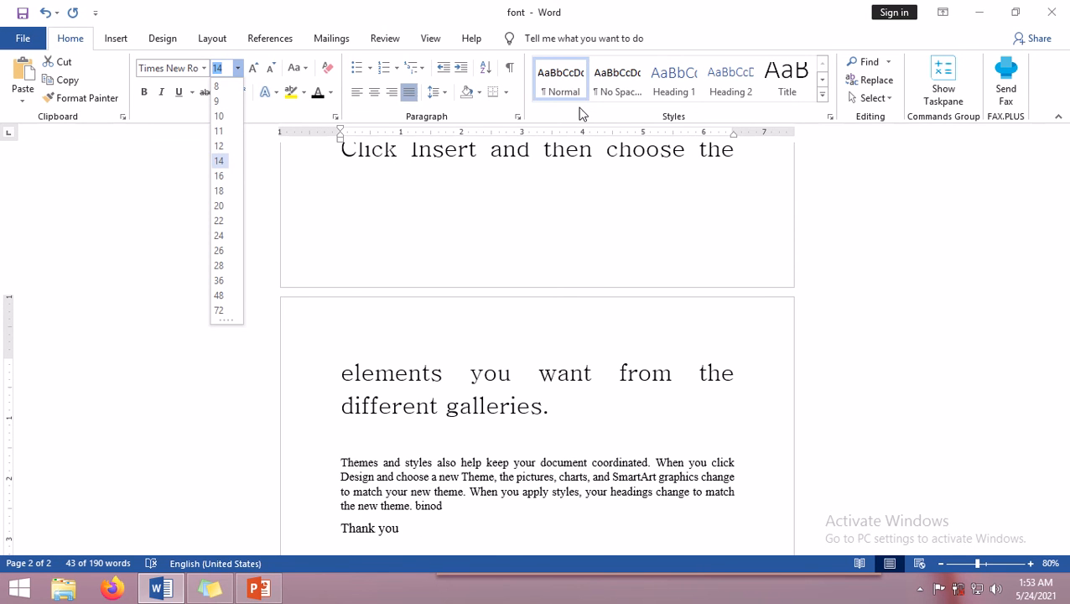
{"action": "key", "text": "Up"}
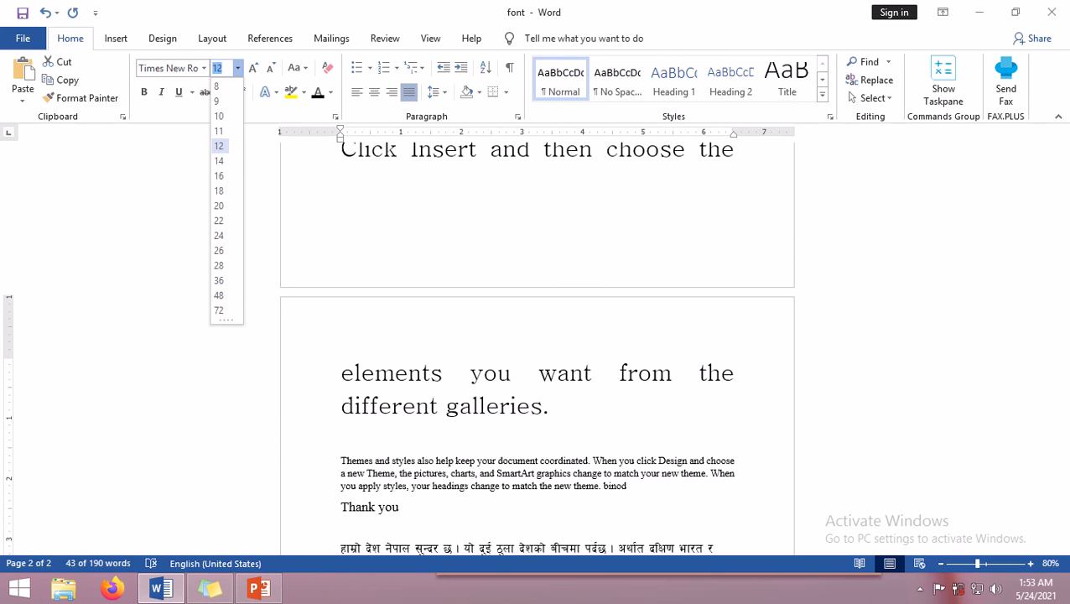
{"action": "type", "text": "13"}
{"action": "key", "text": "Return"}
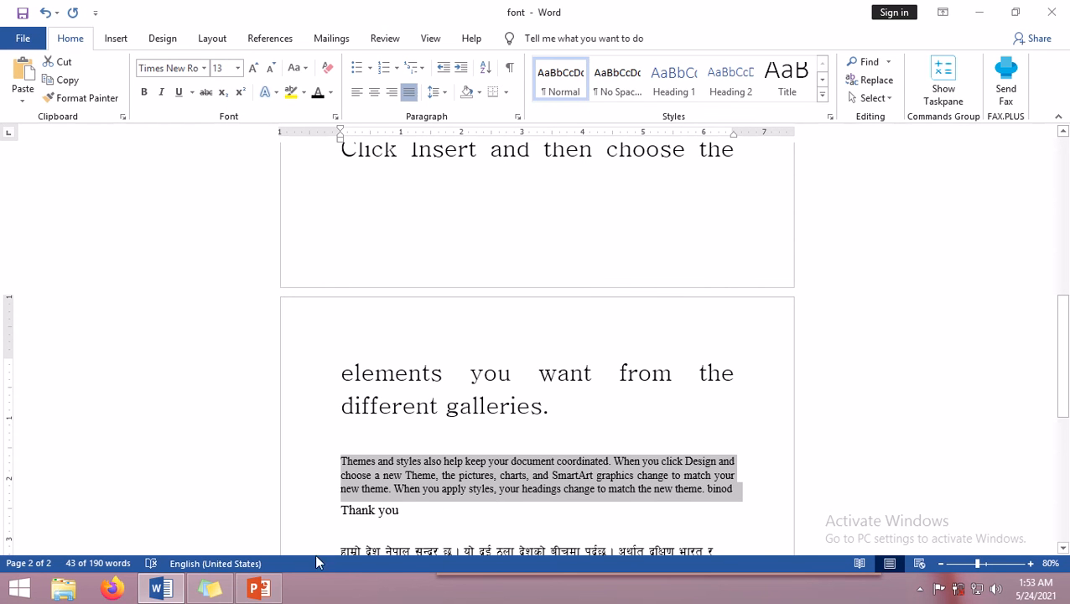
Highlight the first Increase Font shortcut in the Sticky Notes note, and return to the Word document
{"action": "left_click", "coordinate": [210, 588]}
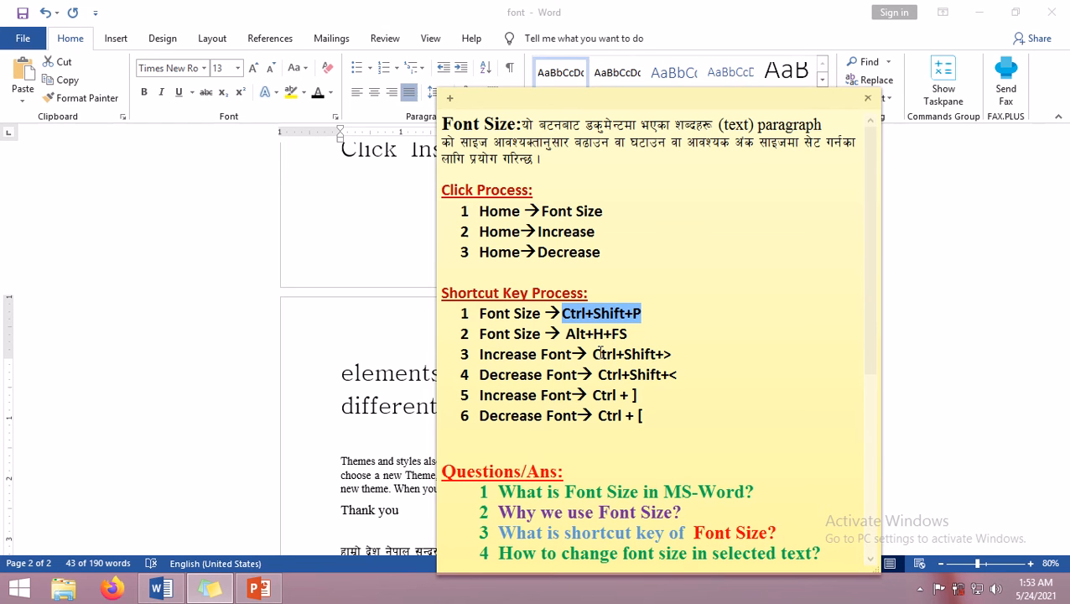
{"action": "left_click_drag", "start_coordinate": [592, 353], "coordinate": [675, 353]}
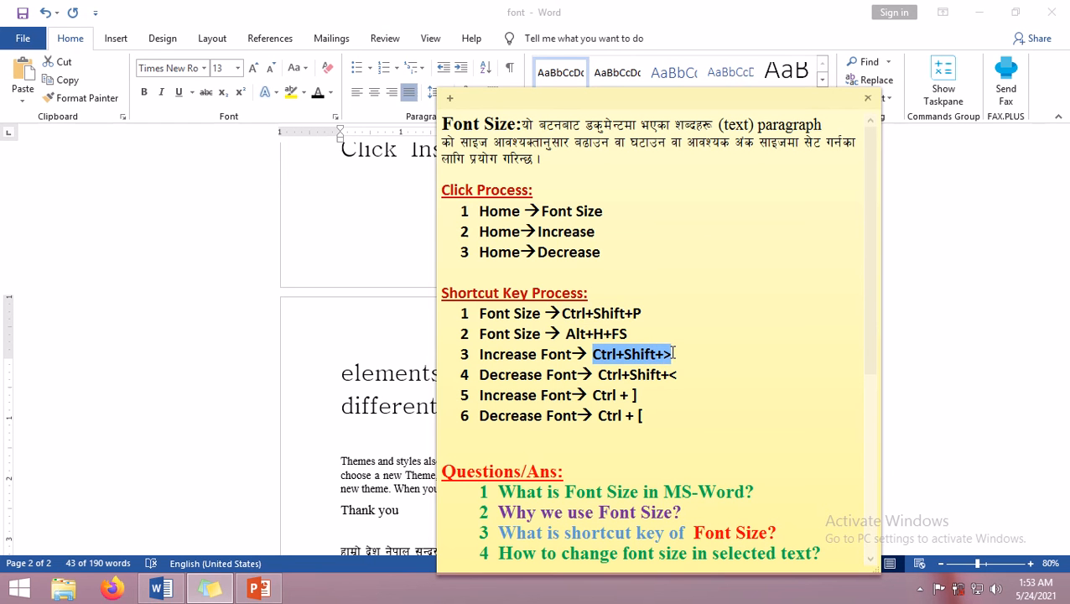
{"action": "left_click", "coordinate": [403, 375]}
{"action": "scroll", "coordinate": [469, 385], "scroll_direction": "down", "scroll_amount": 2}
{"action": "left_click", "coordinate": [495, 409]}
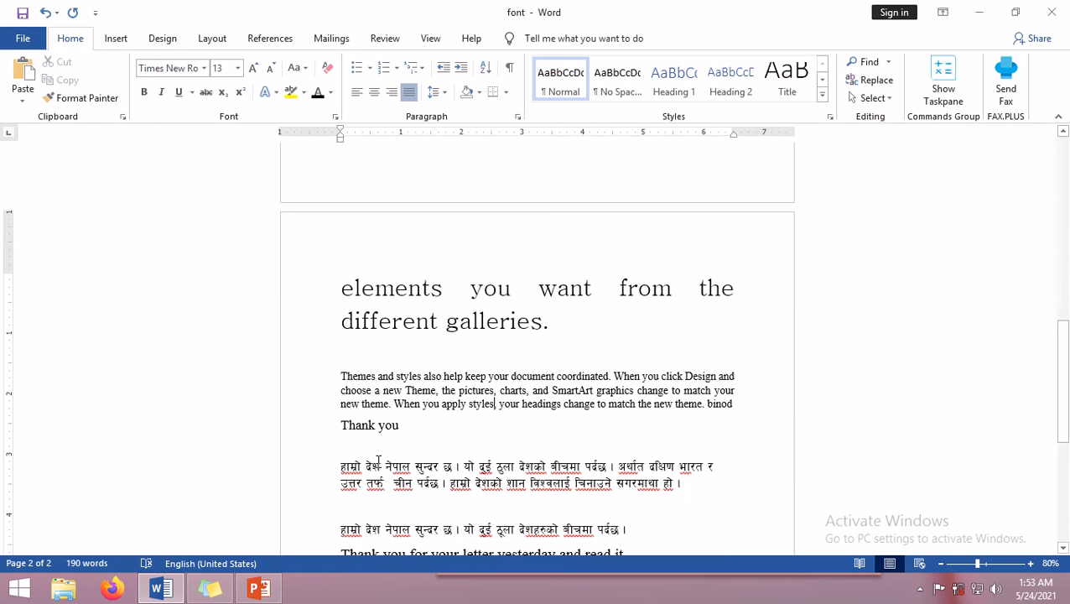
Select the first Nepali paragraph below "Thank you", increase its font size stepwise to 24, and decrease it to 20
{"action": "left_click_drag", "start_coordinate": [341, 467], "coordinate": [707, 495]}
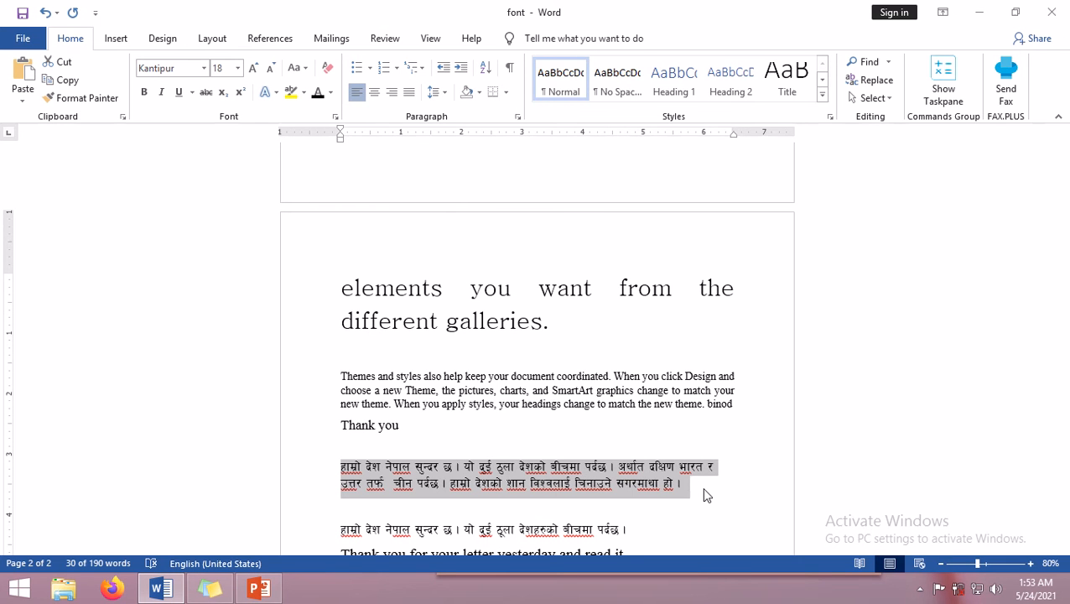
{"action": "key", "text": "ctrl+shift+period"}
{"action": "key", "text": "ctrl+shift+period"}
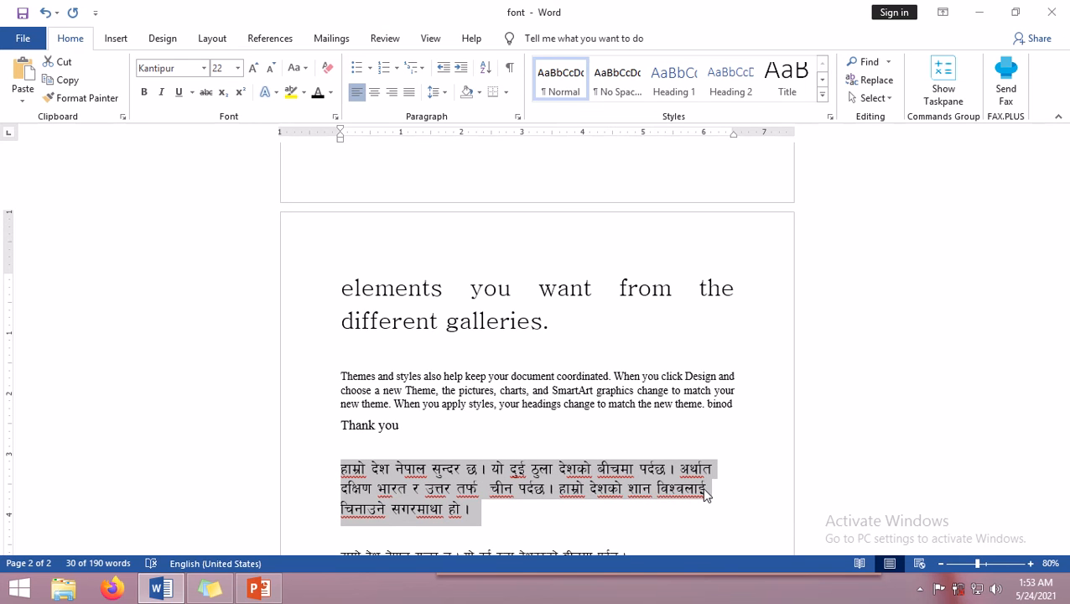
{"action": "key", "text": "ctrl+shift+period"}
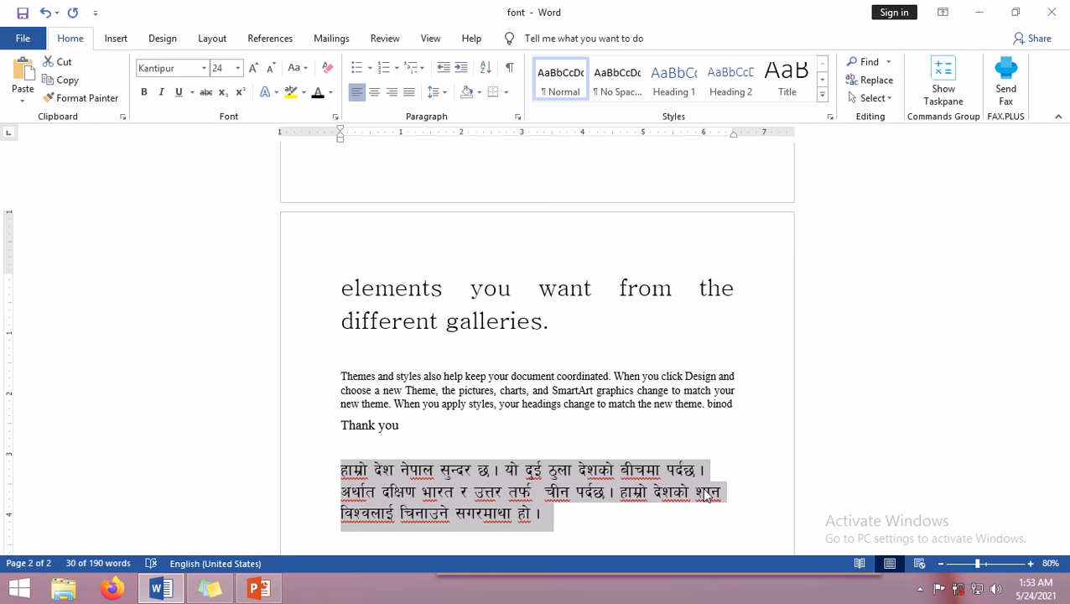
{"action": "key", "text": "ctrl+shift+comma"}
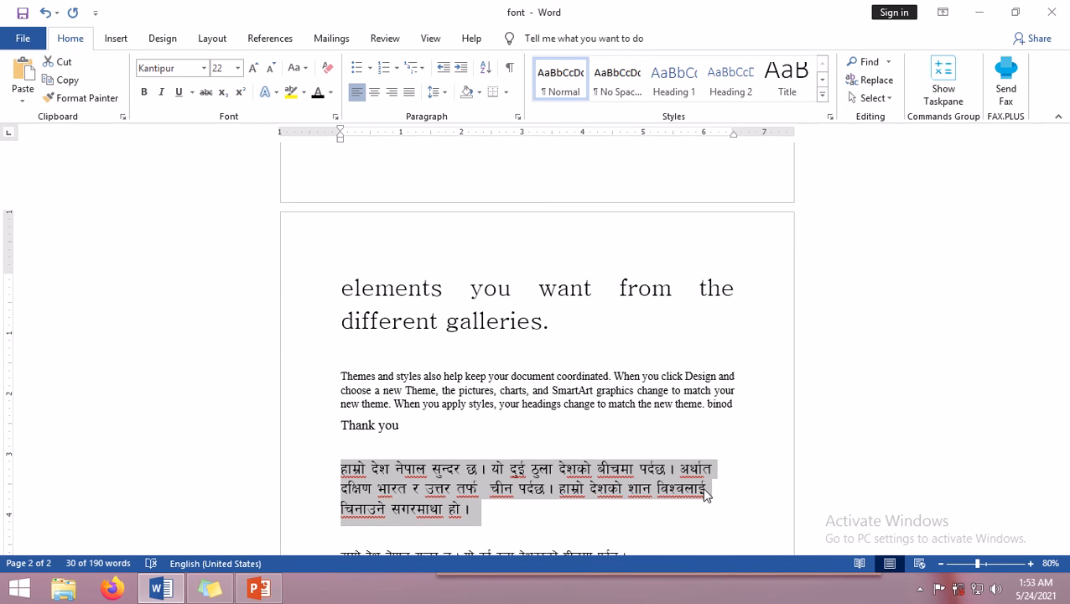
{"action": "key", "text": "ctrl+shift+comma"}
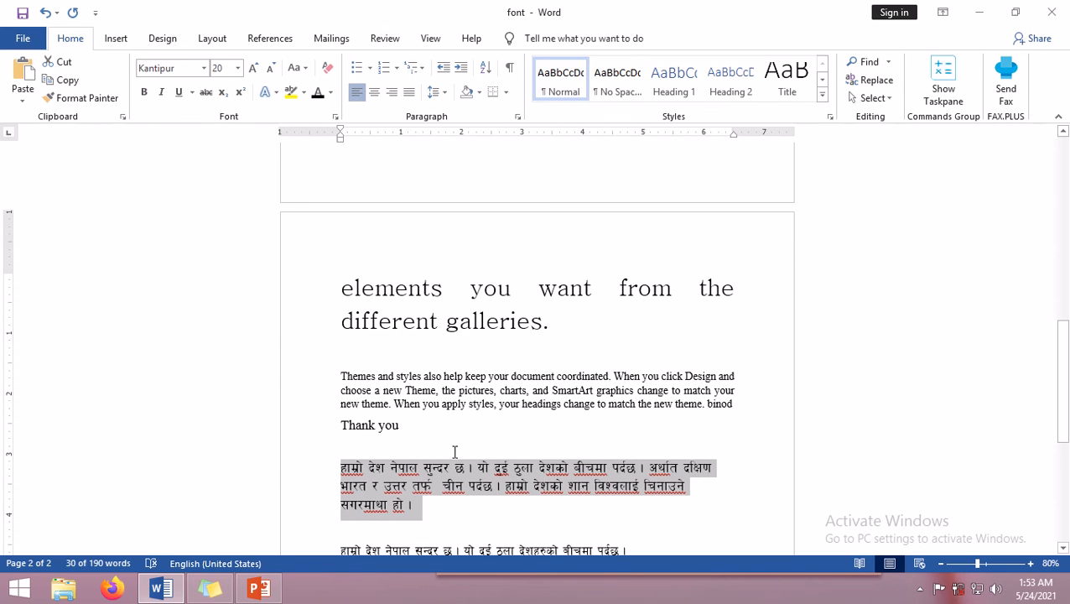
Deselect the Nepali paragraph, and highlight the first Decrease Font shortcut in the Sticky Notes note
{"action": "left_click", "coordinate": [447, 520]}
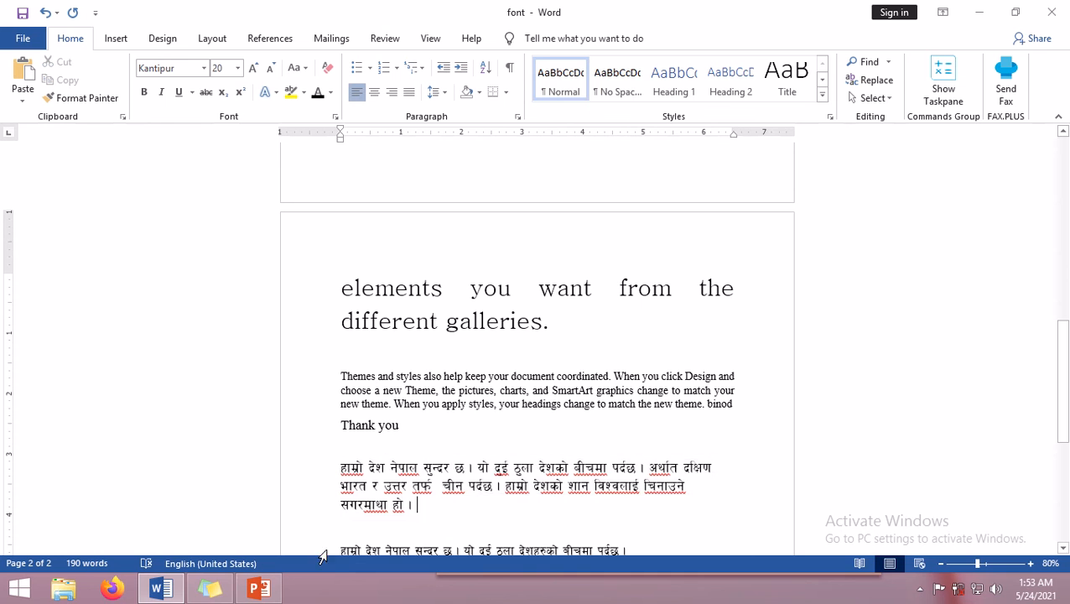
{"action": "left_click", "coordinate": [210, 589]}
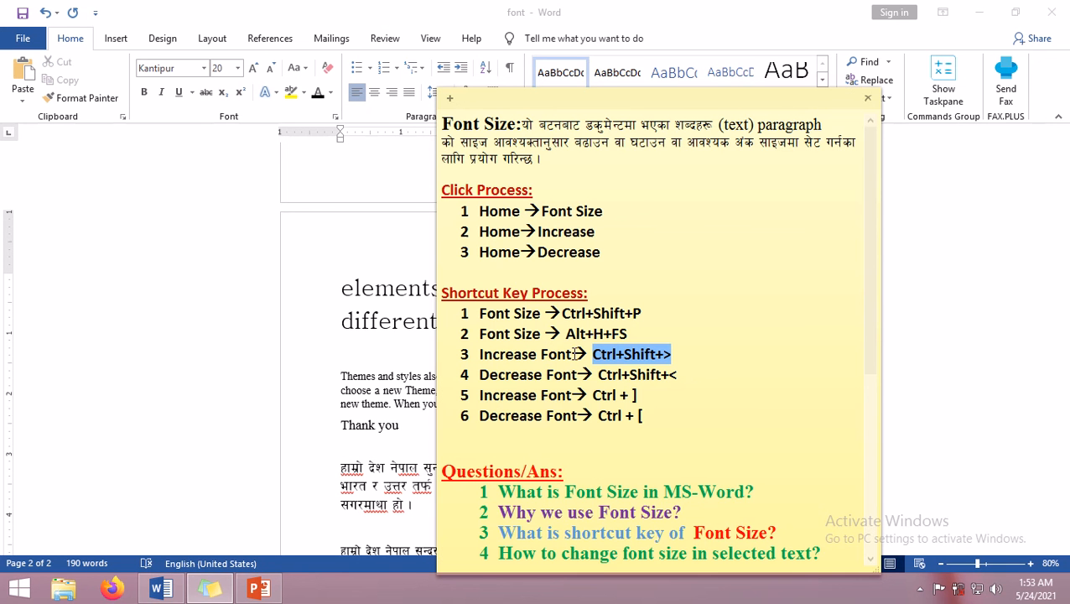
{"action": "left_click", "coordinate": [677, 355]}
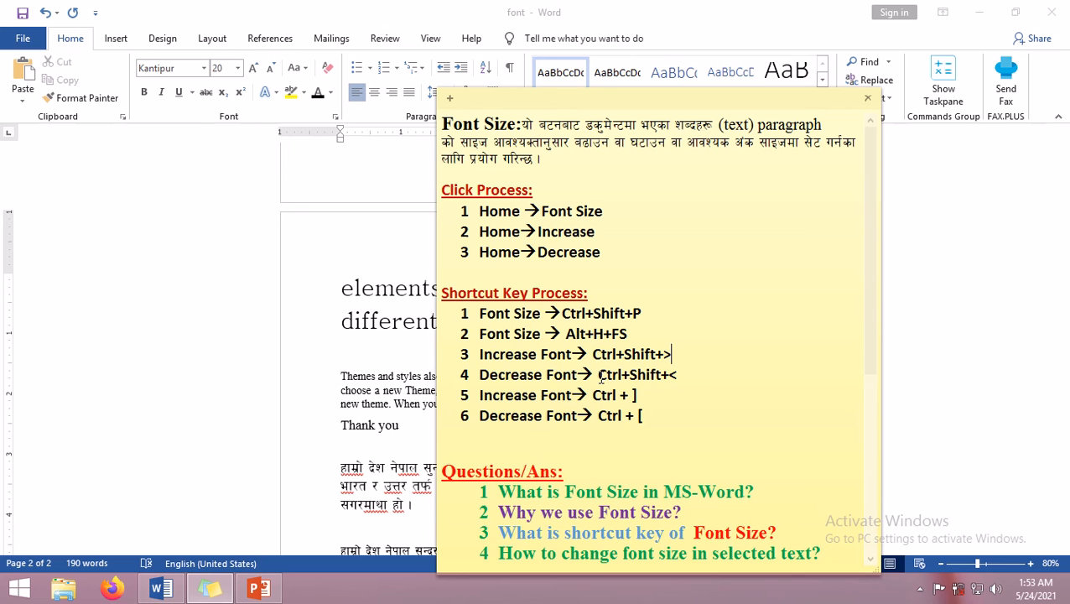
{"action": "left_click_drag", "start_coordinate": [598, 375], "coordinate": [679, 377]}
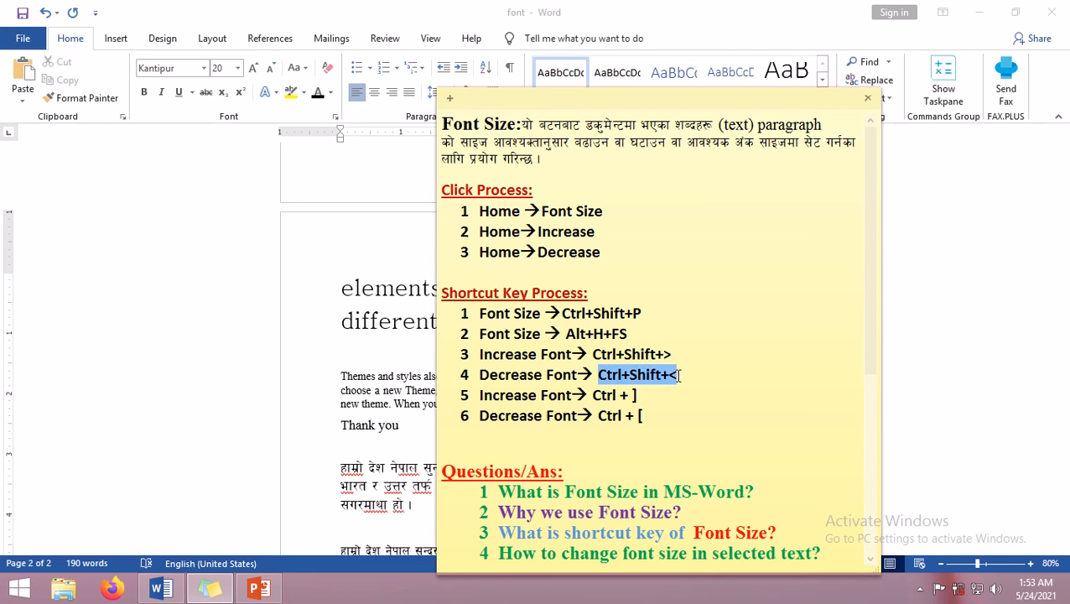
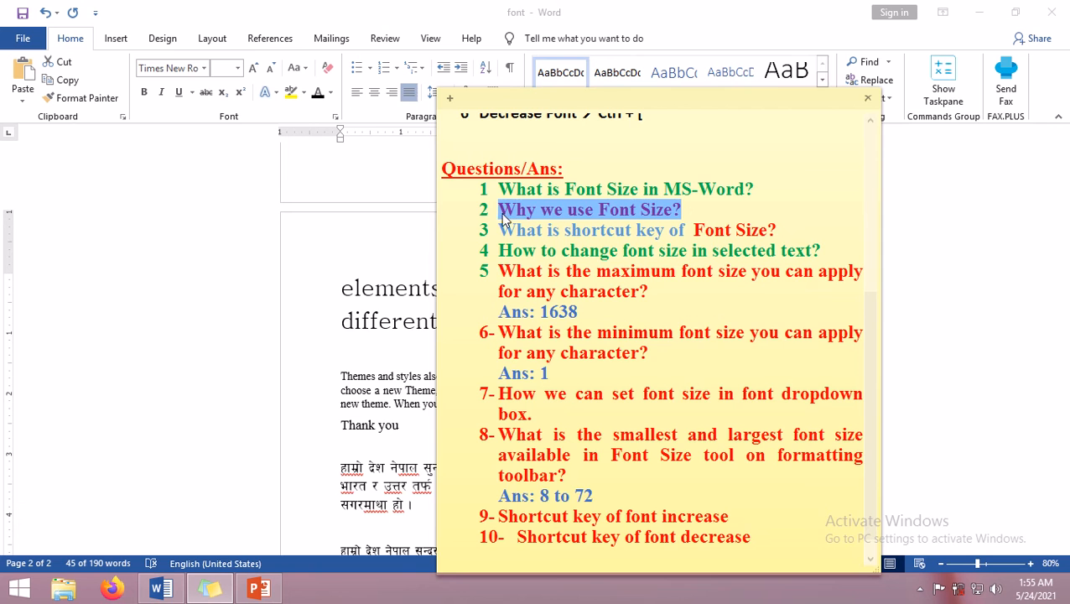
Return to Word, reselect the "Themes and styles" paragraph together with "Thank you", and increase their font size by two steps
{"action": "key", "text": "alt+Tab"}
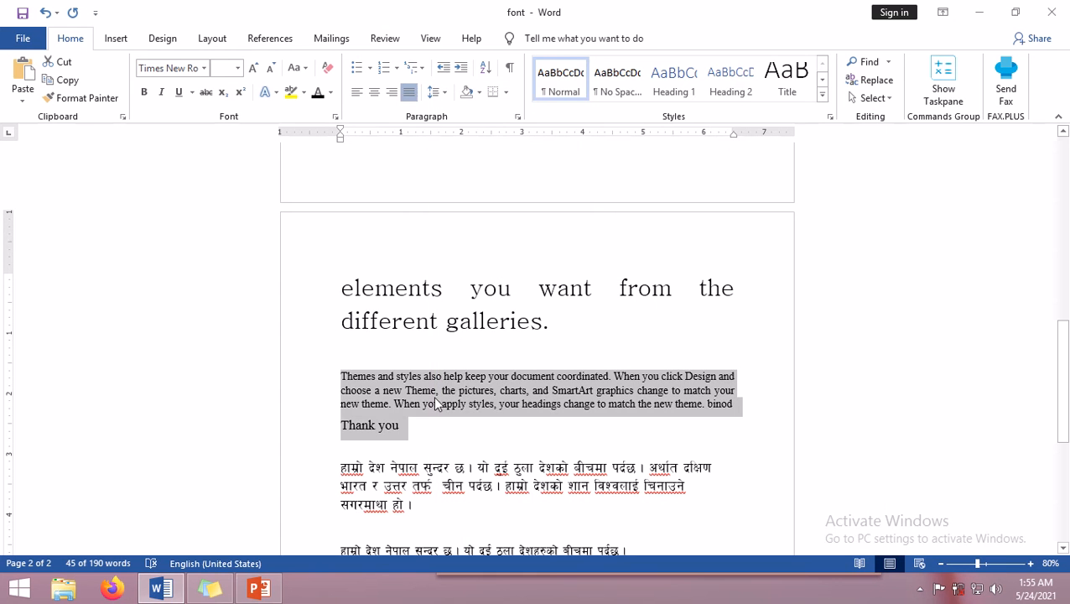
{"action": "left_click", "coordinate": [413, 424]}
{"action": "left_click_drag", "start_coordinate": [414, 424], "coordinate": [328, 375]}
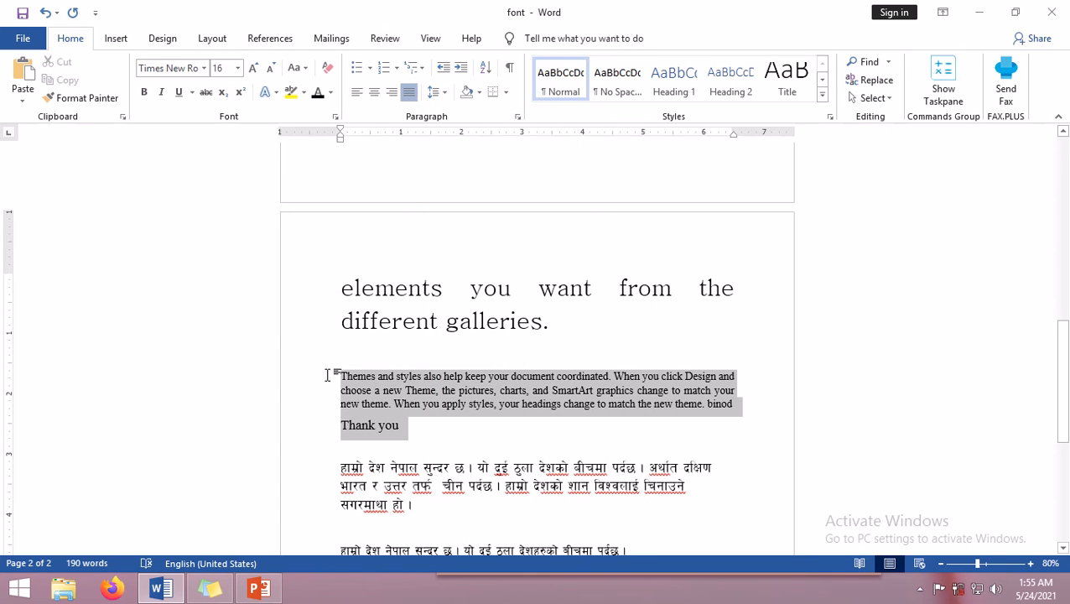
{"action": "left_click", "coordinate": [254, 71]}
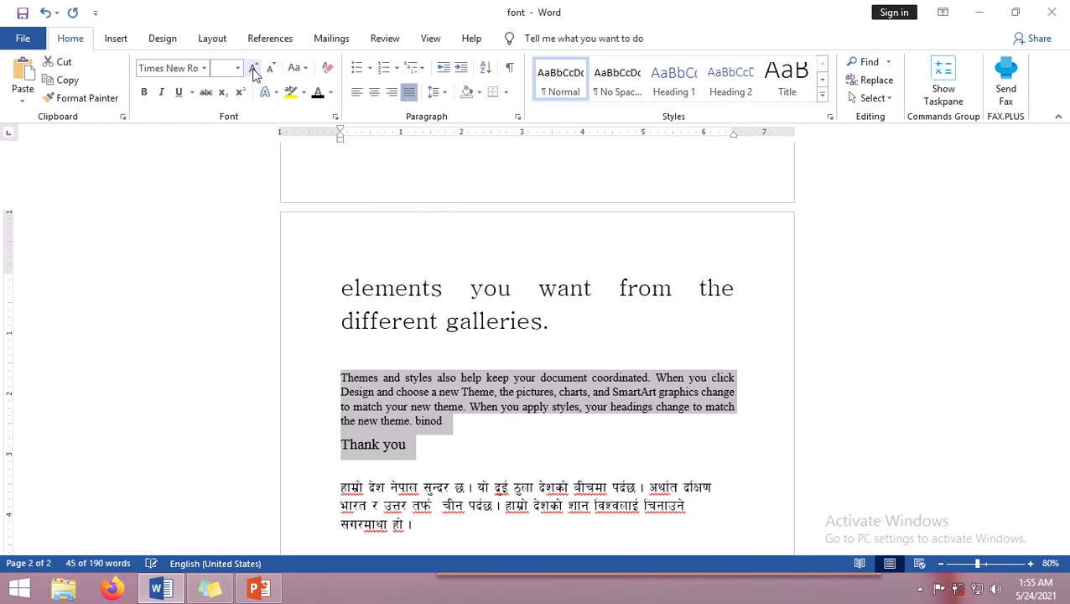
{"action": "left_click", "coordinate": [255, 71]}
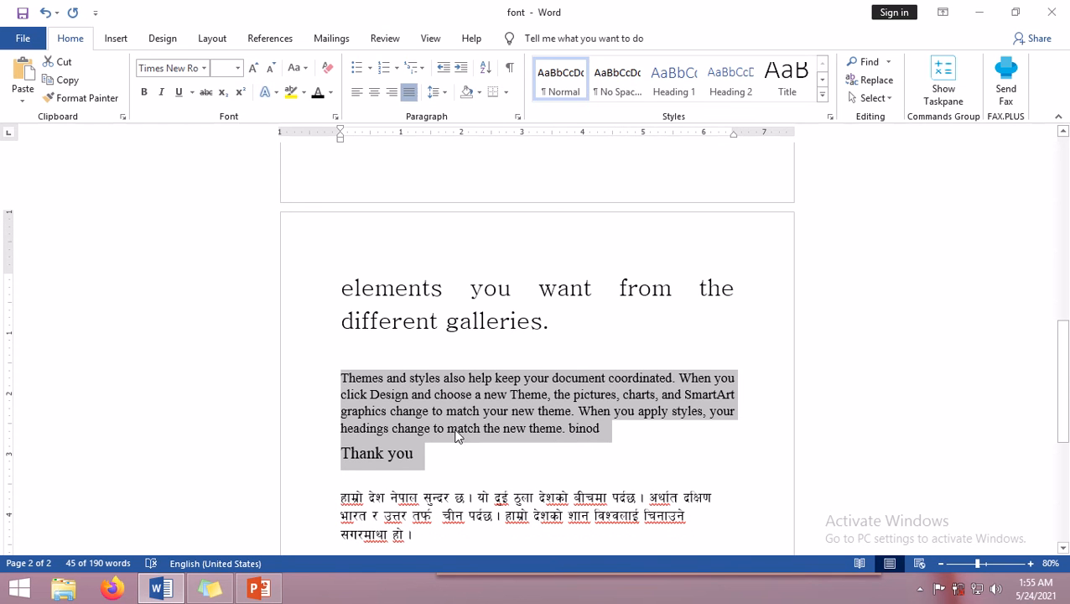
Reselect both paragraphs, try the font size increase and decrease commands, and set their size to 22
{"action": "left_click_drag", "start_coordinate": [445, 449], "coordinate": [333, 382]}
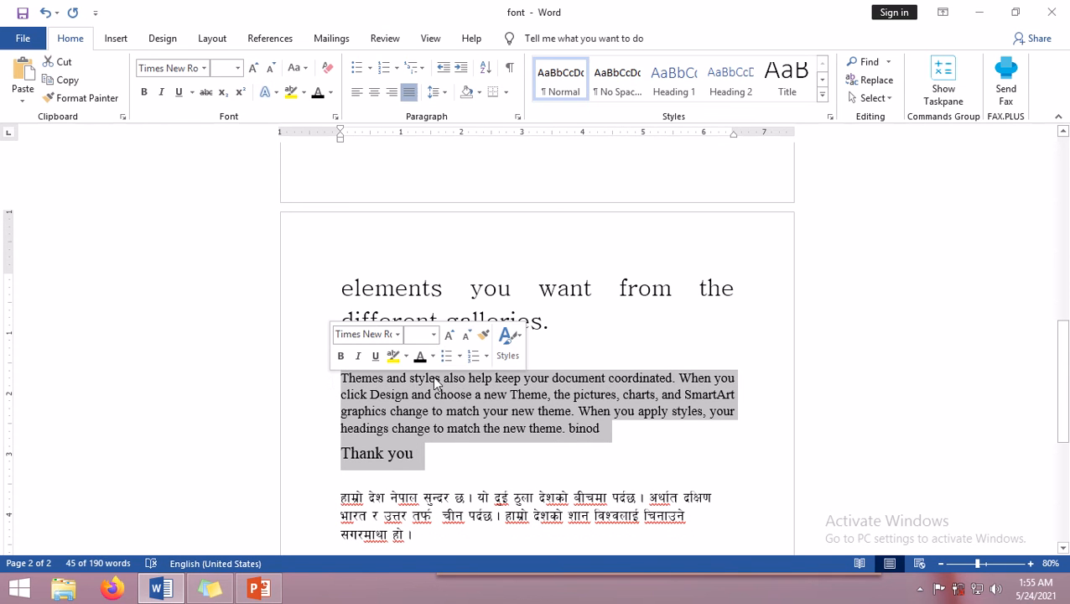
{"action": "left_click", "coordinate": [450, 336]}
{"action": "left_click", "coordinate": [468, 335]}
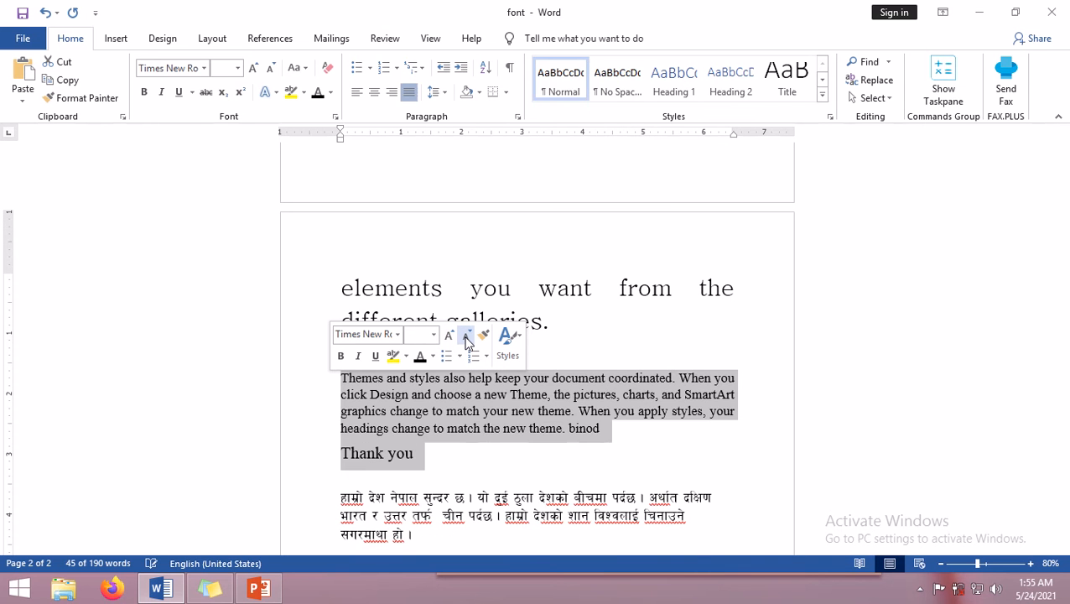
{"action": "left_click", "coordinate": [450, 335]}
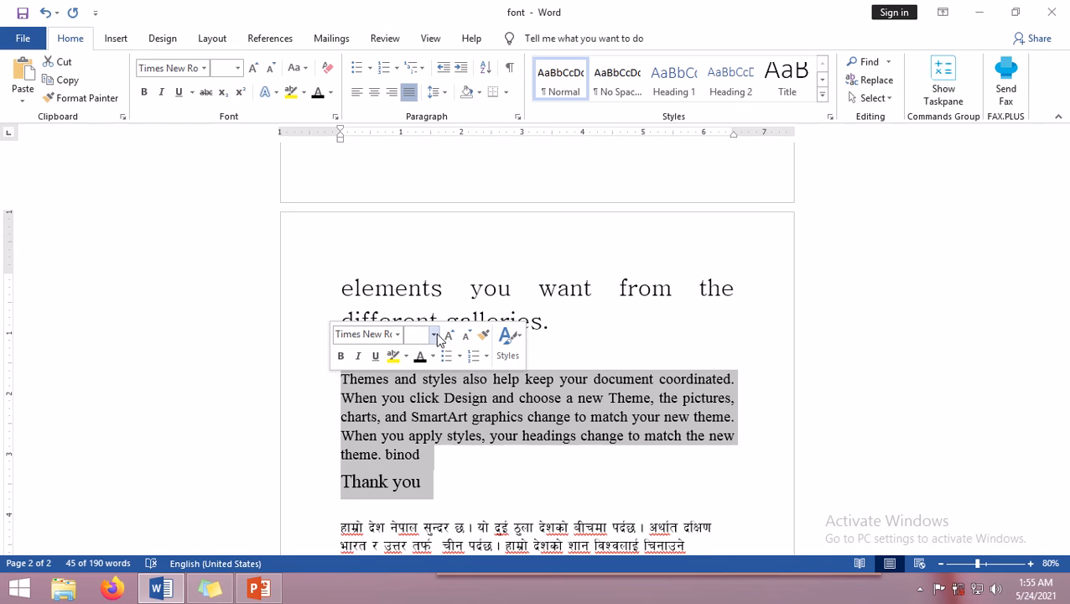
{"action": "left_click", "coordinate": [431, 337]}
{"action": "left_click", "coordinate": [434, 335]}
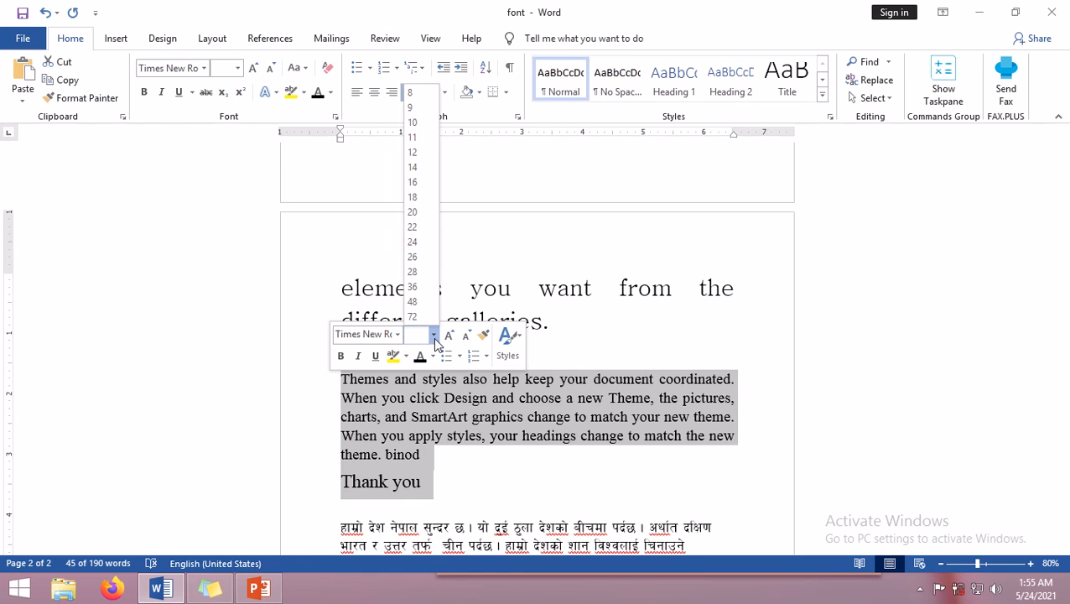
{"action": "left_click", "coordinate": [412, 227]}
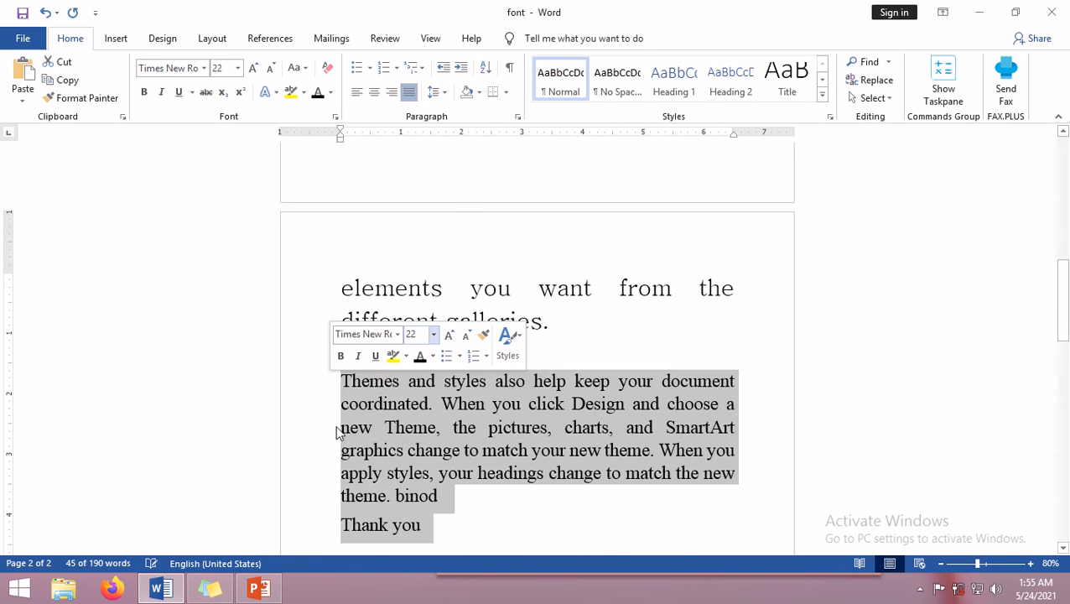
Highlight question 3 about the Font Size shortcut in the Sticky Notes note, look back at the Word document, and reopen the note
{"action": "left_click", "coordinate": [209, 588]}
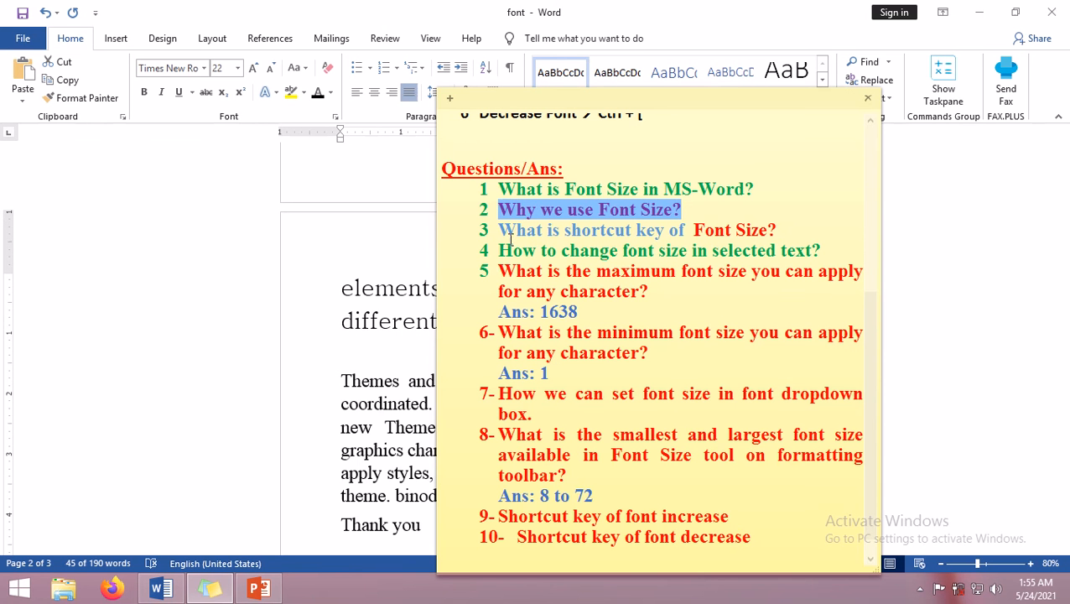
{"action": "left_click_drag", "start_coordinate": [501, 231], "coordinate": [785, 231]}
{"action": "key", "text": "alt+Tab"}
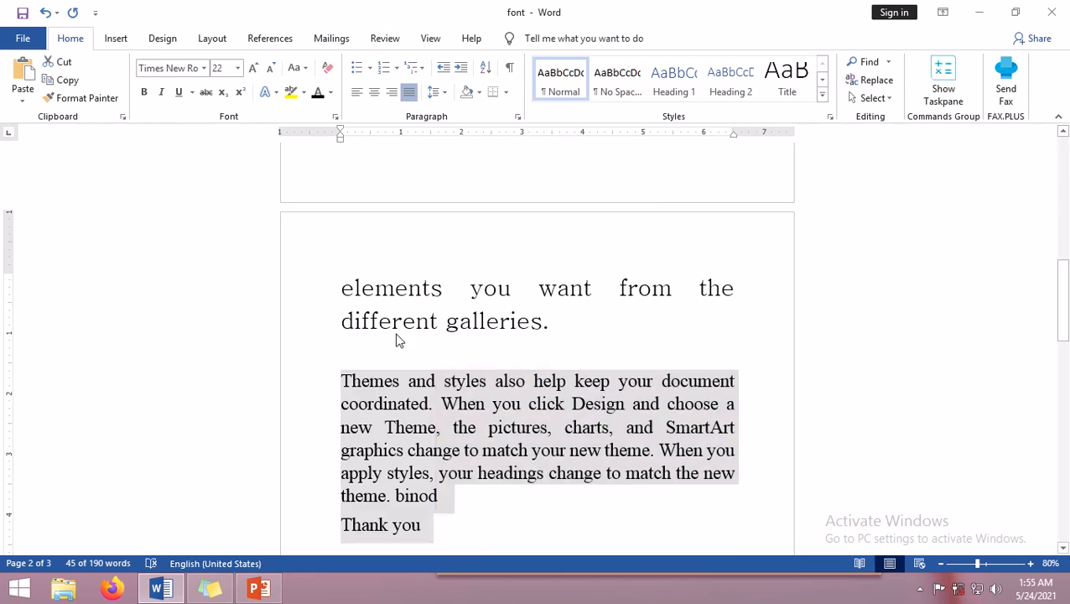
{"action": "scroll", "coordinate": [453, 344], "scroll_direction": "up", "scroll_amount": 3}
{"action": "left_click", "coordinate": [216, 587]}
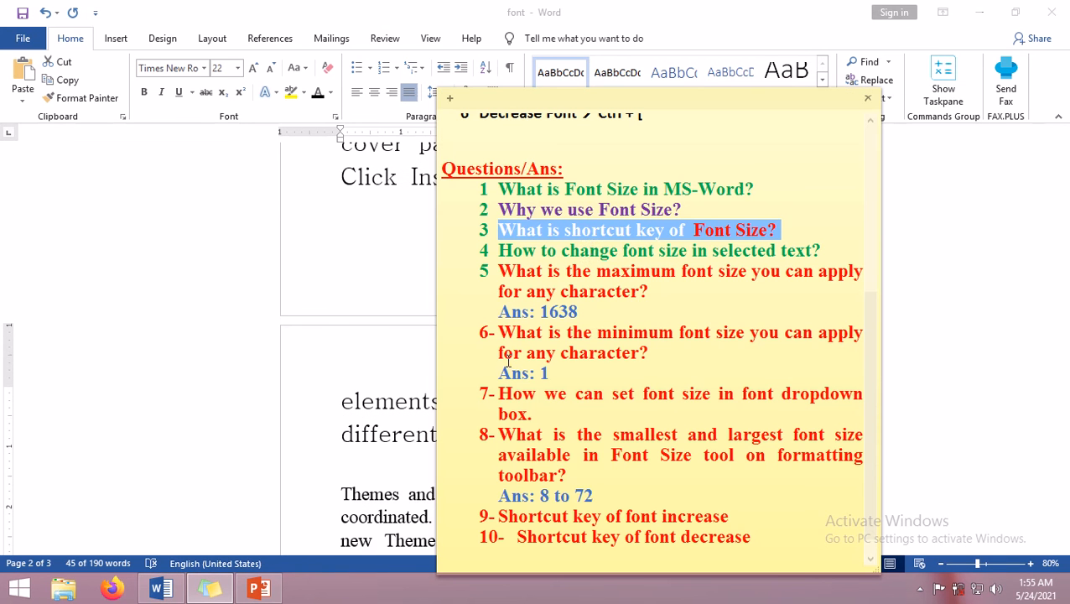
Highlight the two Font Size shortcuts and the Increase and Decrease Font shortcuts in the note's shortcut list
{"action": "left_click", "coordinate": [625, 250]}
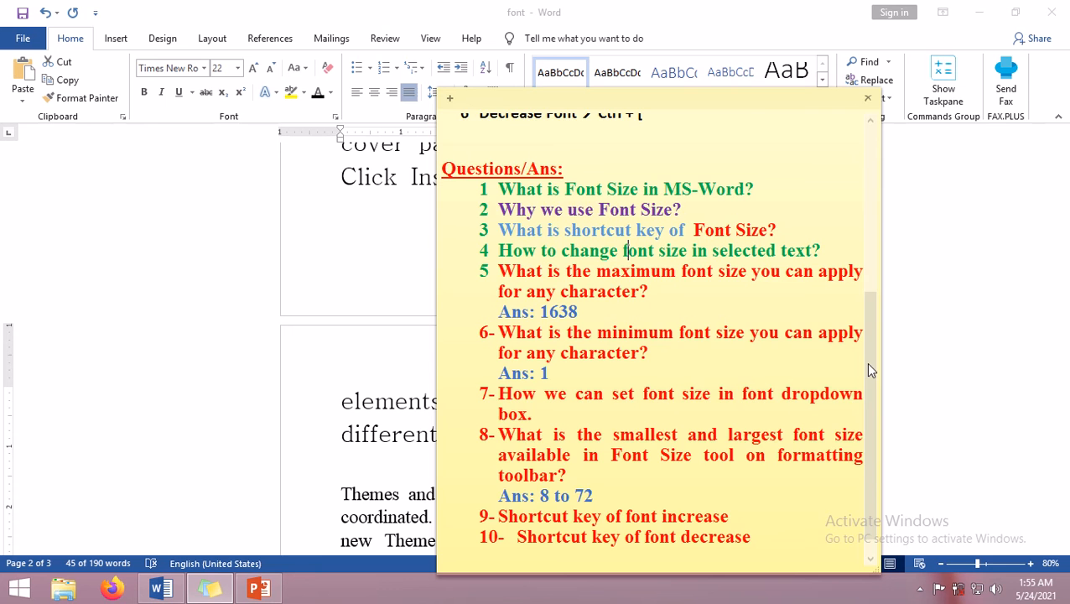
{"action": "left_click_drag", "start_coordinate": [870, 370], "coordinate": [876, 287]}
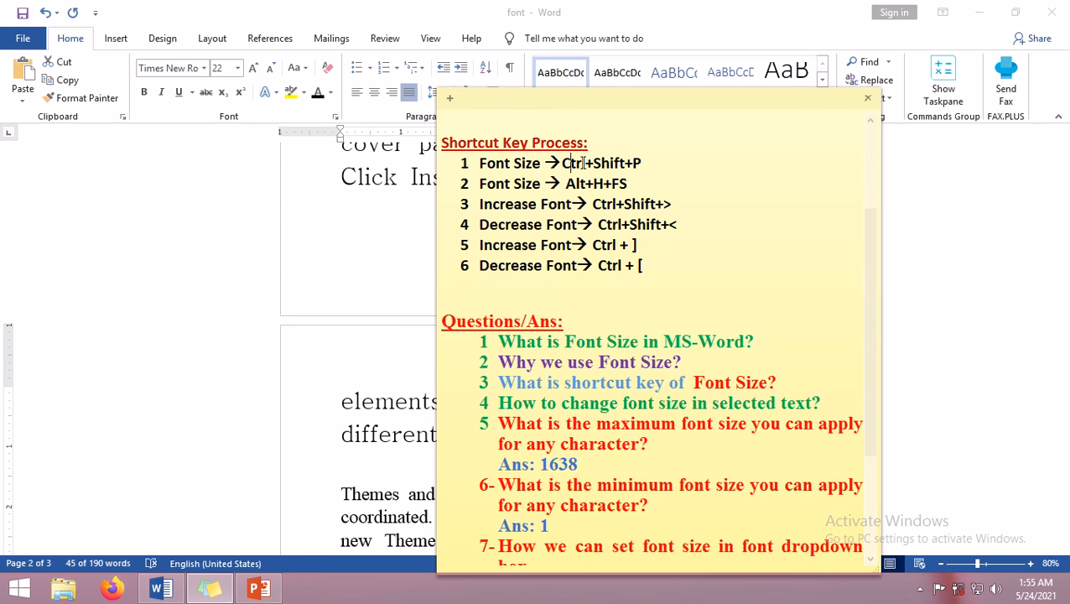
{"action": "left_click_drag", "start_coordinate": [570, 163], "coordinate": [661, 158]}
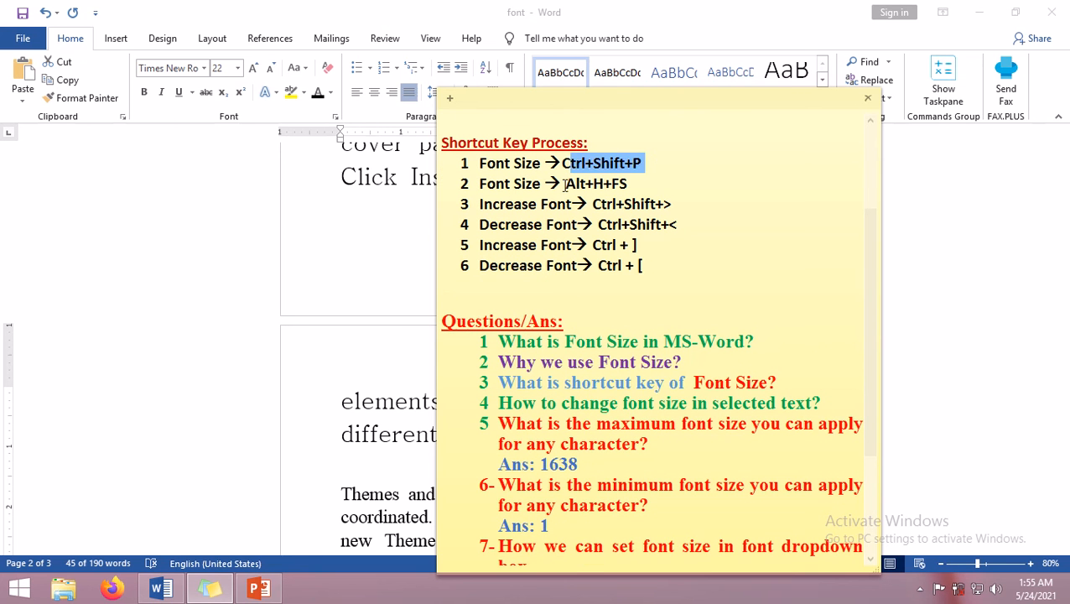
{"action": "left_click_drag", "start_coordinate": [564, 184], "coordinate": [640, 183]}
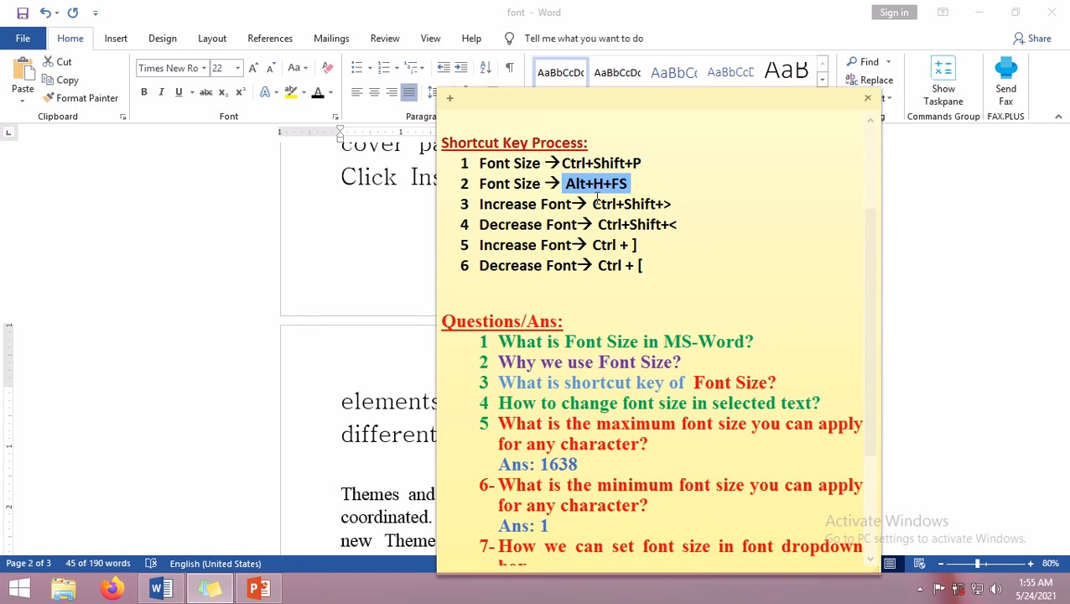
{"action": "left_click_drag", "start_coordinate": [479, 204], "coordinate": [703, 264]}
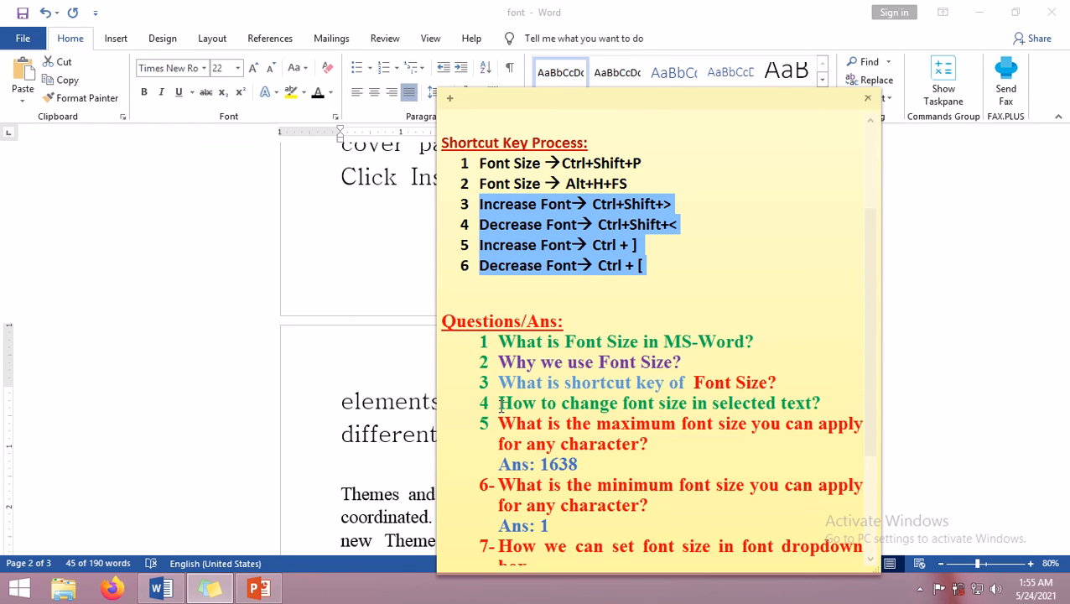
Highlight question 4, question 5 about the maximum font size, and its answer 1638 in the note
{"action": "left_click_drag", "start_coordinate": [500, 403], "coordinate": [833, 402]}
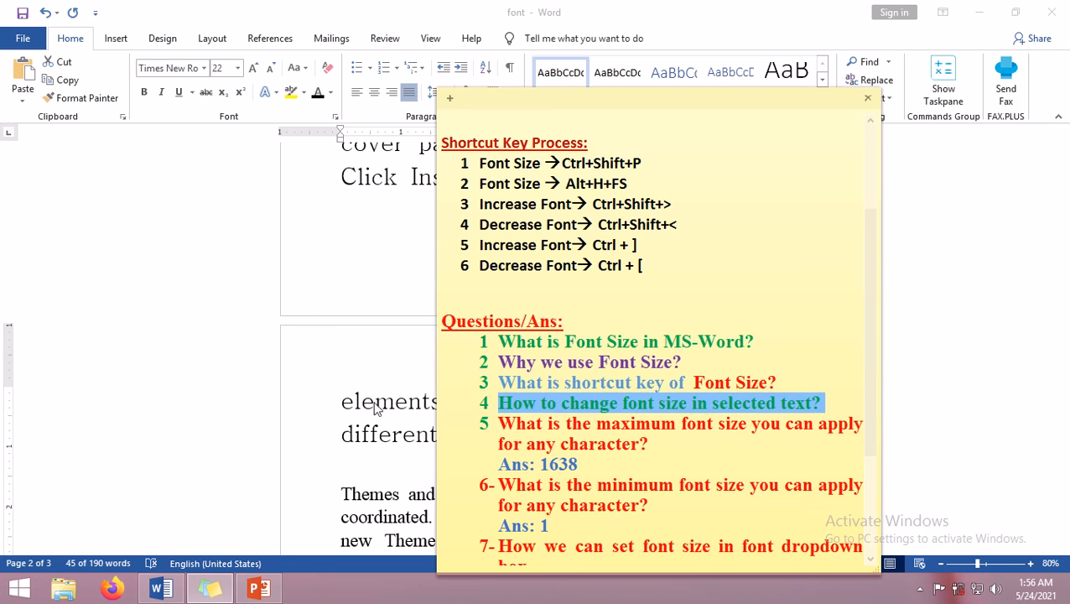
{"action": "left_click_drag", "start_coordinate": [500, 424], "coordinate": [662, 451]}
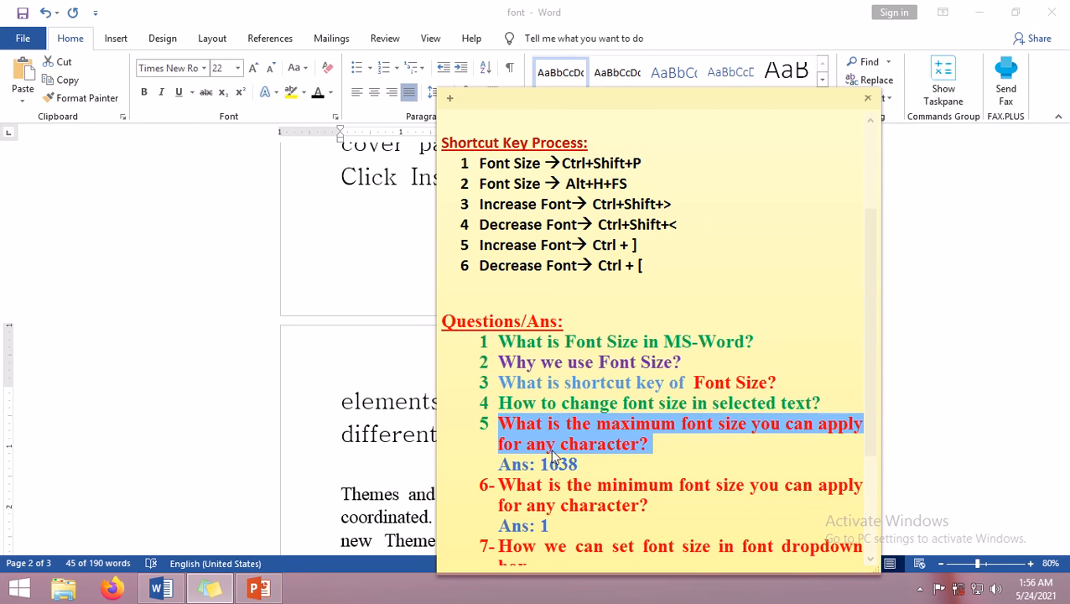
{"action": "left_click_drag", "start_coordinate": [541, 464], "coordinate": [604, 462]}
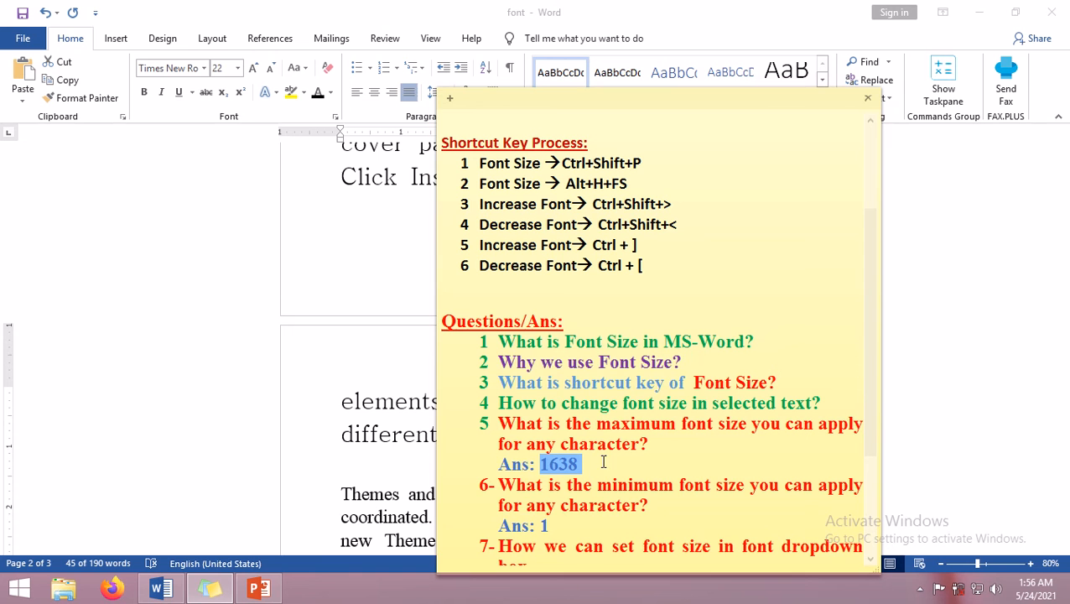
In Word, select the text "elements you want from the different galleries." and try to set its font size to 9999
{"action": "left_click", "coordinate": [375, 283]}
{"action": "left_click", "coordinate": [550, 292]}
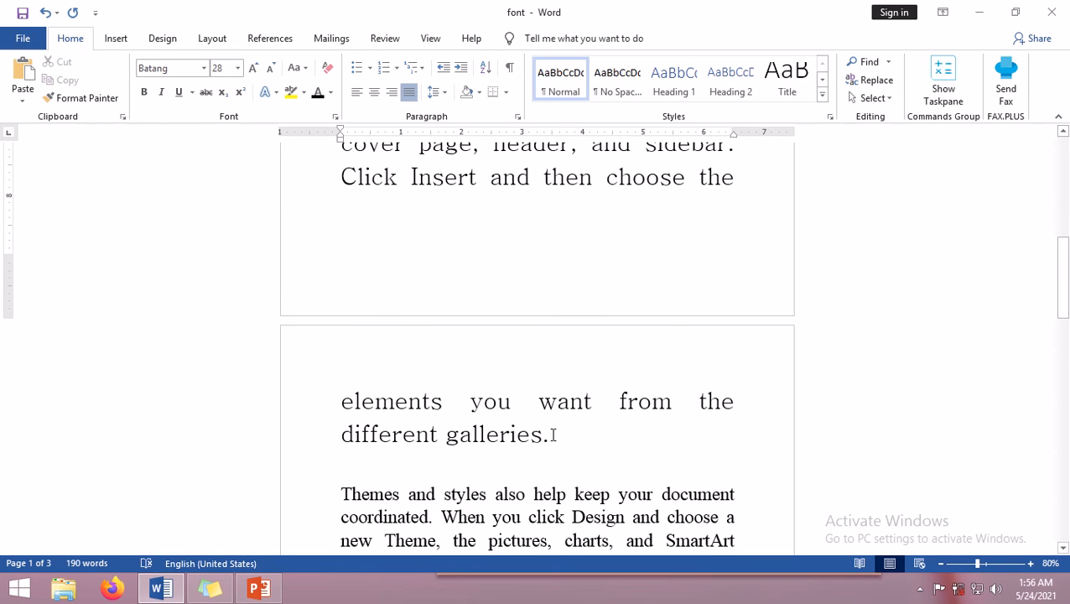
{"action": "left_click_drag", "start_coordinate": [551, 435], "coordinate": [327, 400]}
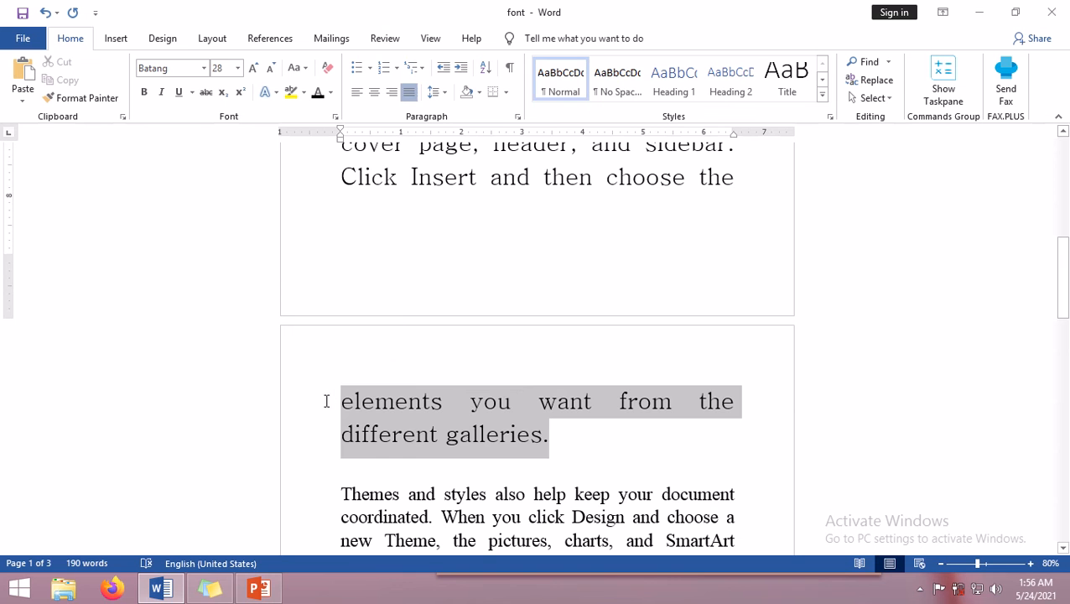
{"action": "left_click", "coordinate": [236, 68]}
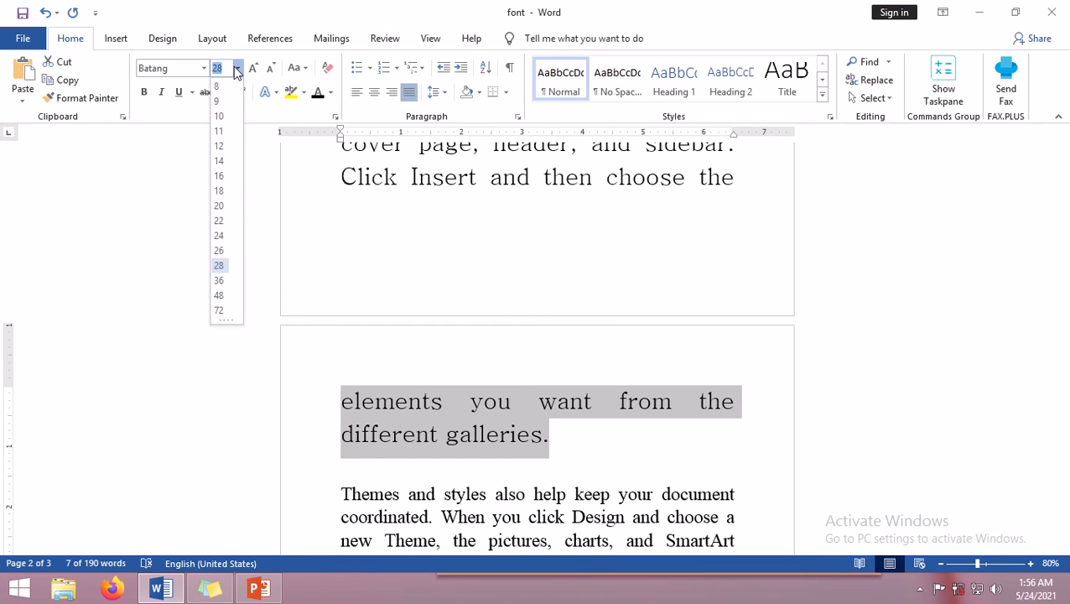
{"action": "type", "text": "9999"}
{"action": "key", "text": "Escape"}
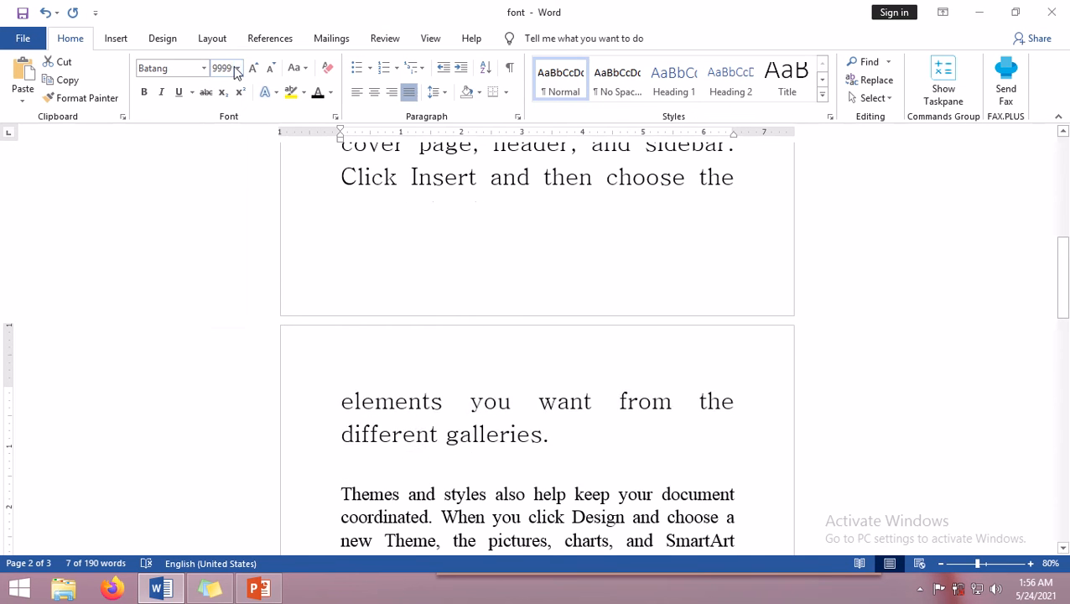
{"action": "left_click", "coordinate": [223, 70]}
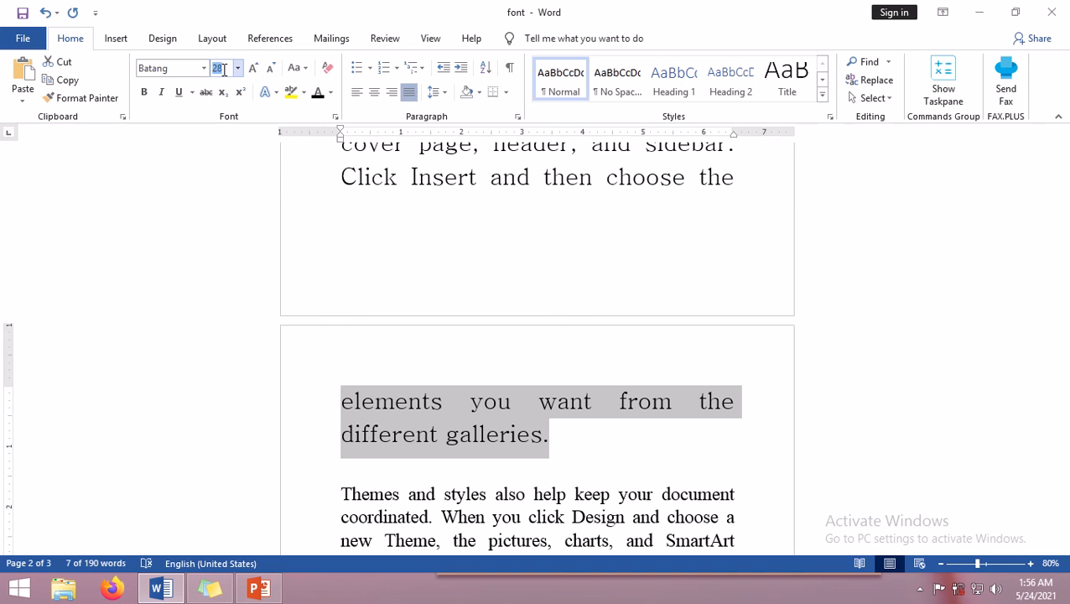
{"action": "type", "text": "9999"}
{"action": "key", "text": "Return"}
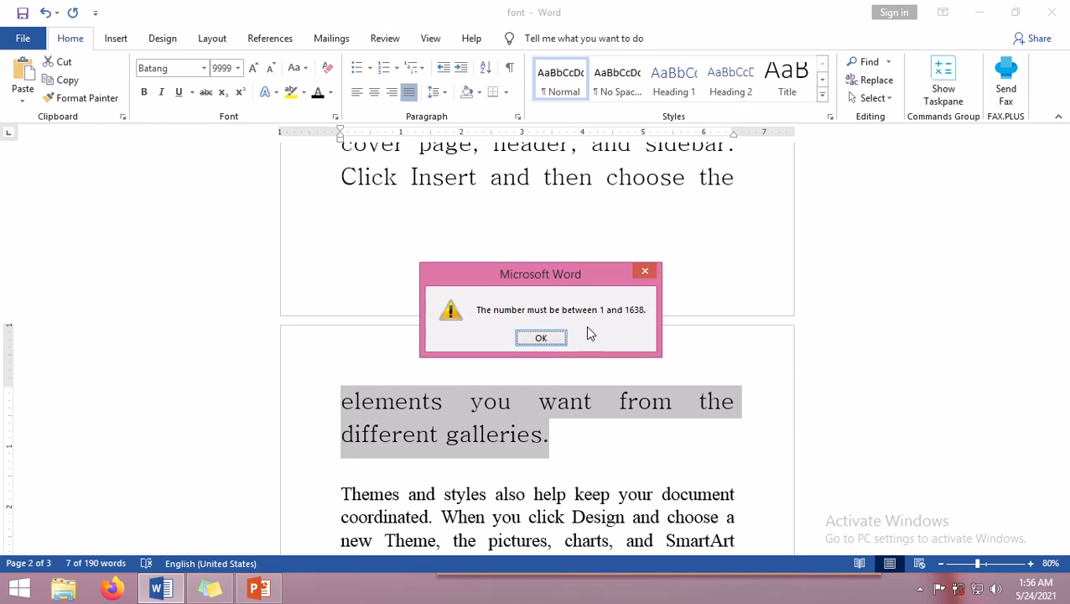
{"action": "left_click", "coordinate": [540, 338]}
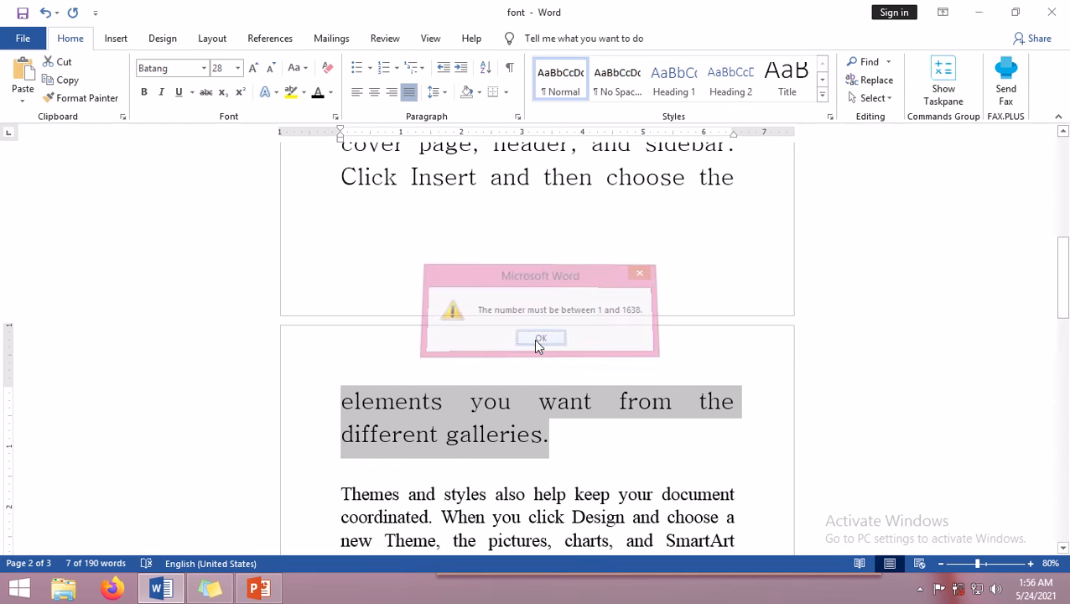
{"action": "left_click", "coordinate": [479, 436]}
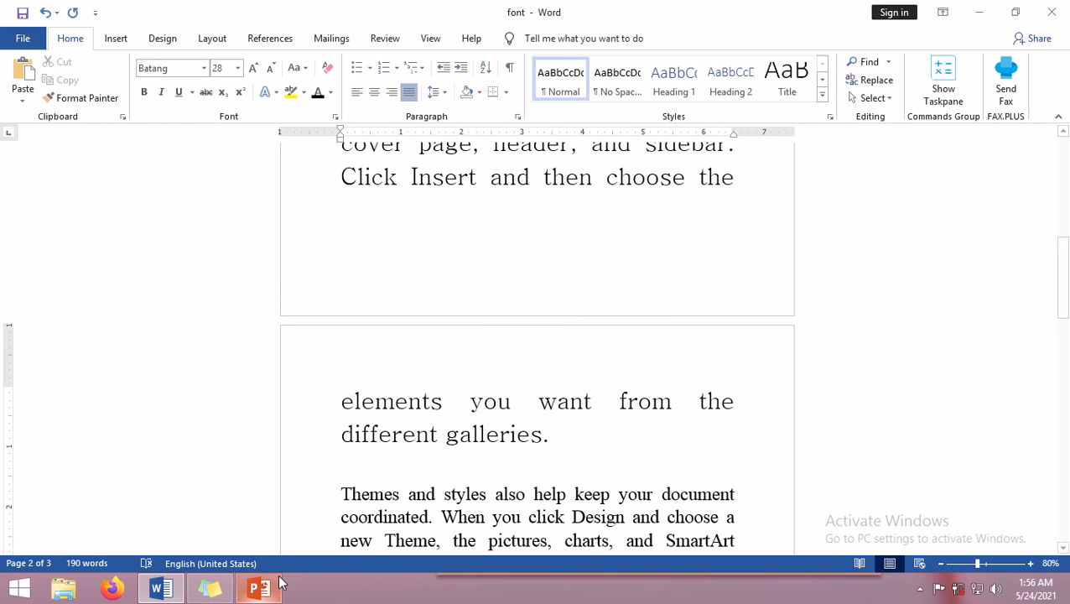
Highlight question 6 about the minimum font size in the Sticky Notes note, and place the cursor after its answer
{"action": "left_click", "coordinate": [211, 589]}
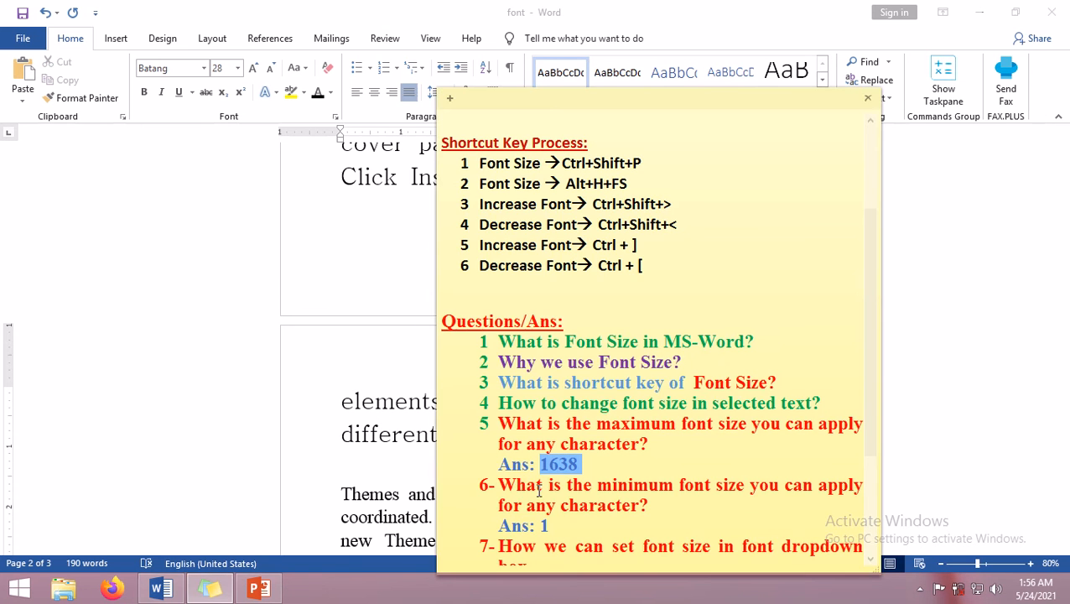
{"action": "left_click_drag", "start_coordinate": [499, 484], "coordinate": [678, 507]}
{"action": "left_click", "coordinate": [574, 524]}
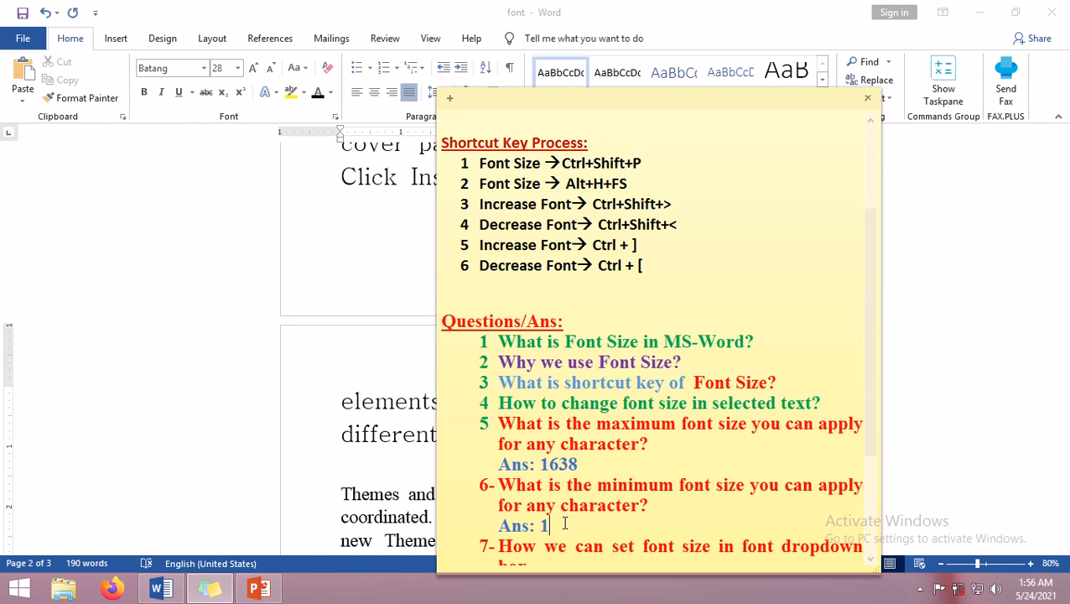
Bring up question 7 in the note, and in Word set the text "elements you want from the different galleries." to font size 12
{"action": "left_click_drag", "start_coordinate": [864, 292], "coordinate": [871, 382]}
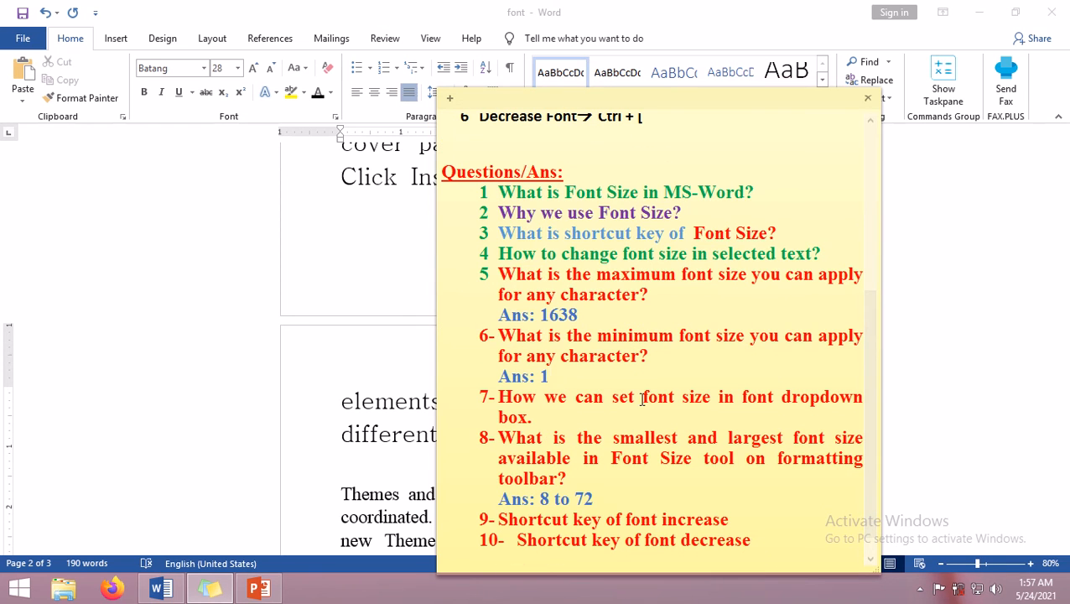
{"action": "mouse_move", "coordinate": [676, 399]}
{"action": "left_mouse_down"}
{"action": "mouse_move", "coordinate": [854, 404]}
{"action": "mouse_move", "coordinate": [690, 400]}
{"action": "left_mouse_up"}
{"action": "left_click", "coordinate": [349, 399]}
{"action": "left_click", "coordinate": [595, 451], "text": "shift"}
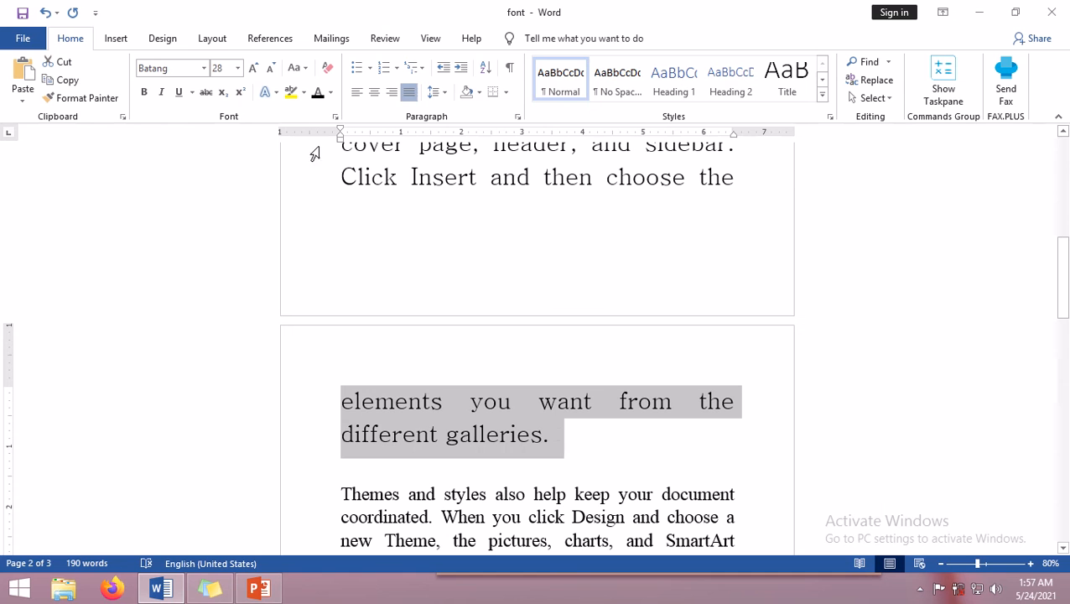
{"action": "left_click", "coordinate": [559, 442]}
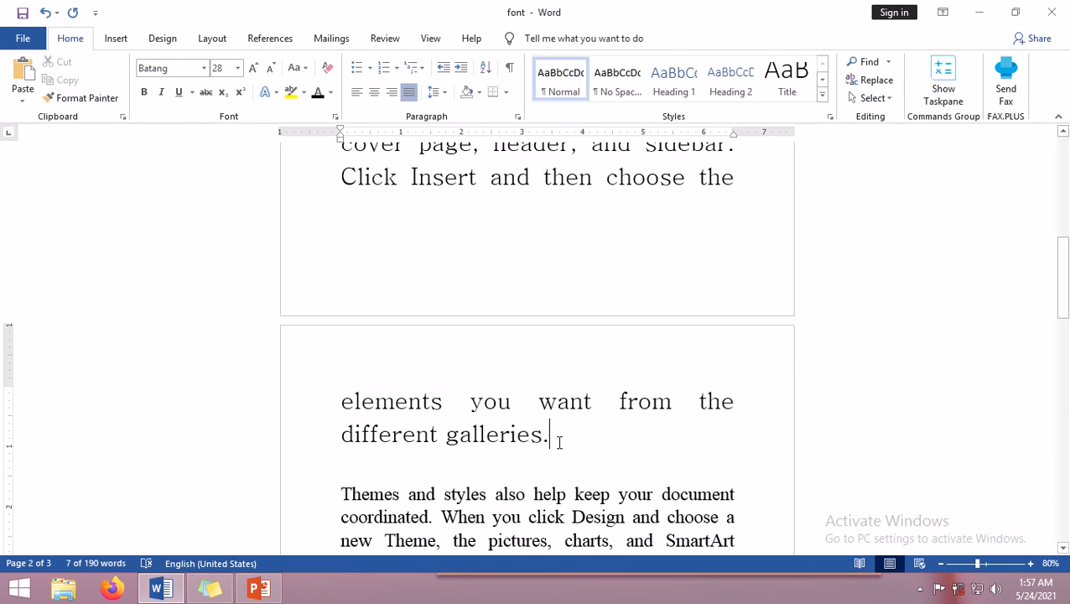
{"action": "left_click_drag", "start_coordinate": [547, 432], "coordinate": [297, 396]}
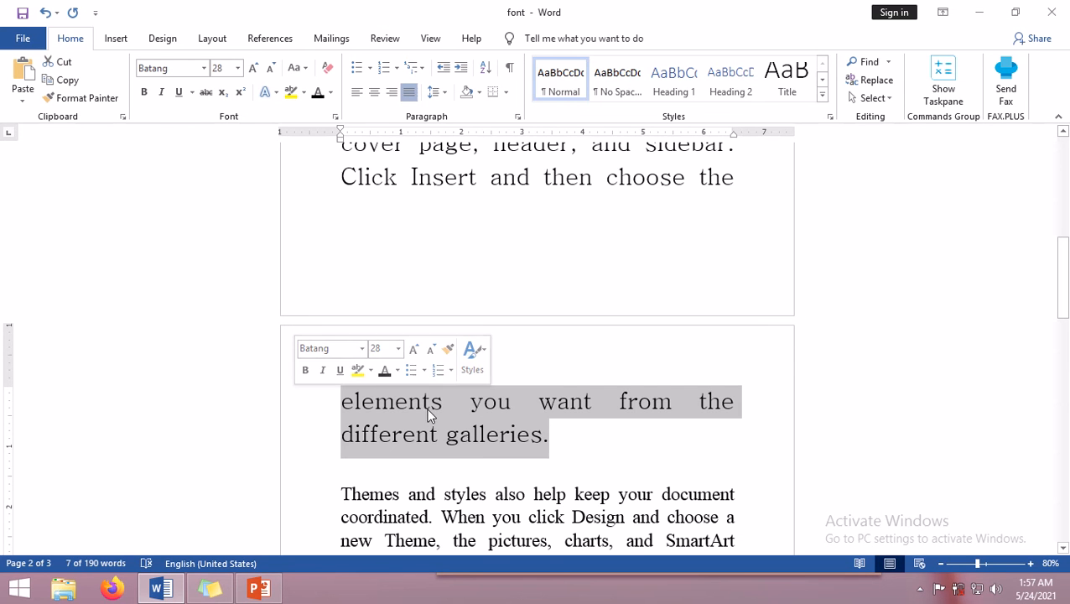
{"action": "left_click", "coordinate": [238, 69]}
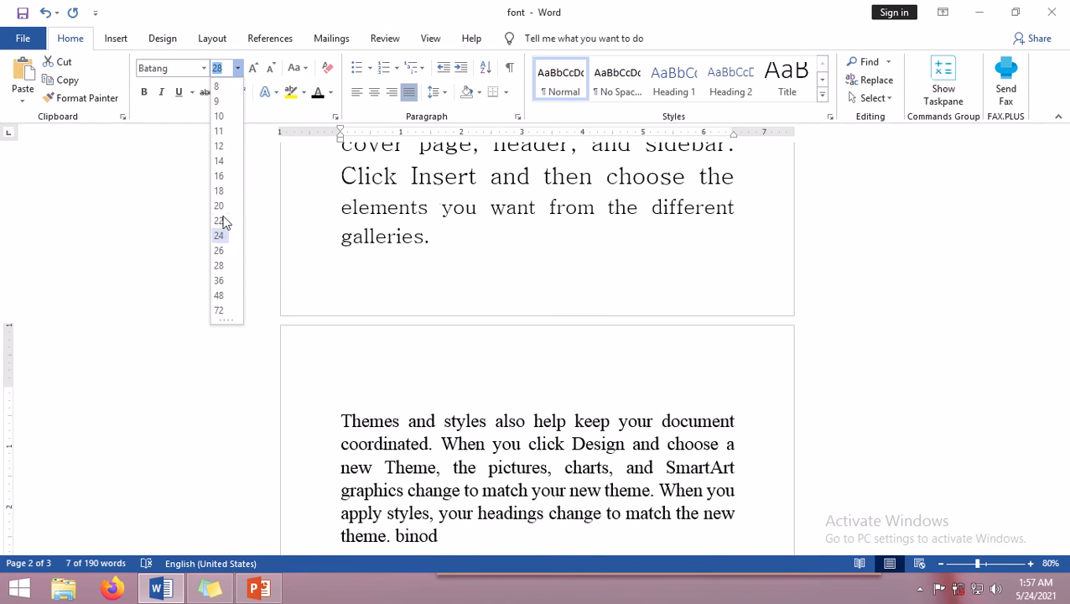
{"action": "left_click", "coordinate": [220, 153]}
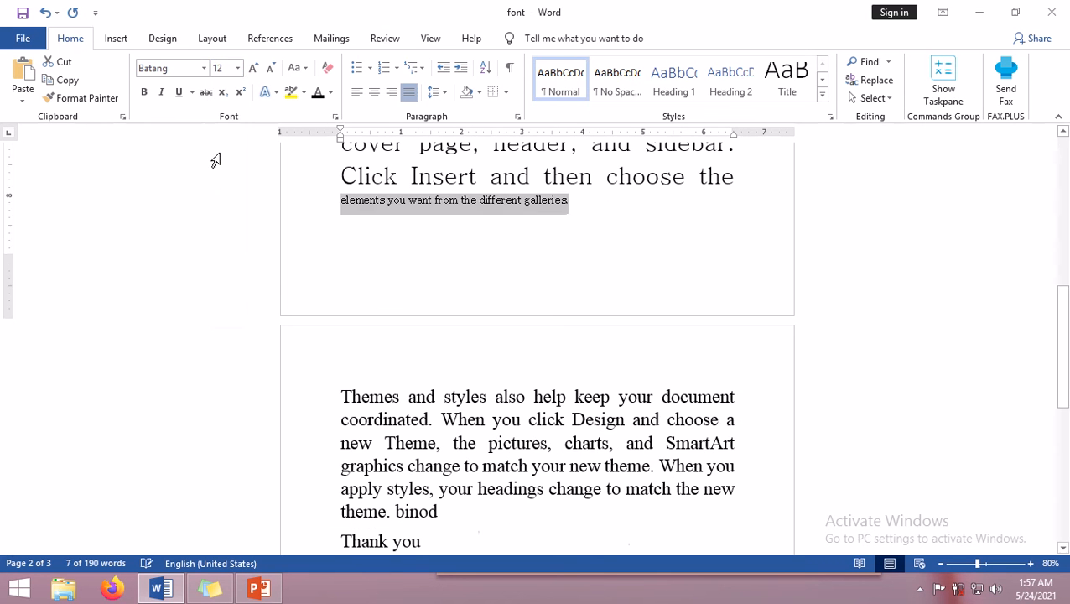
Highlight question 8 and its answer 8 to 72 in the Sticky Notes note, and show the available font sizes in Word
{"action": "left_click", "coordinate": [212, 587]}
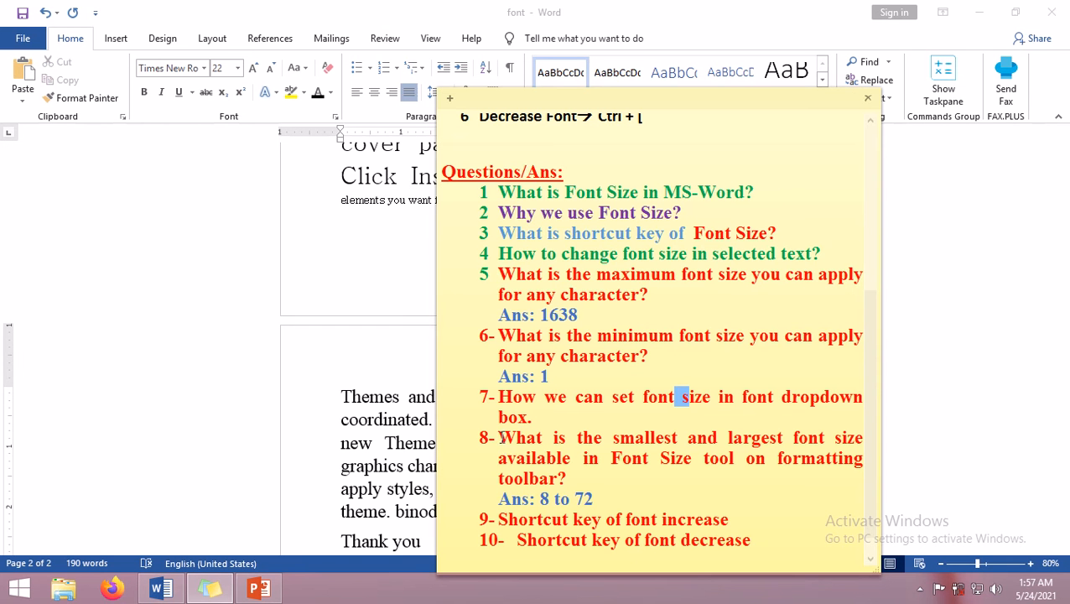
{"action": "left_click_drag", "start_coordinate": [501, 437], "coordinate": [571, 475]}
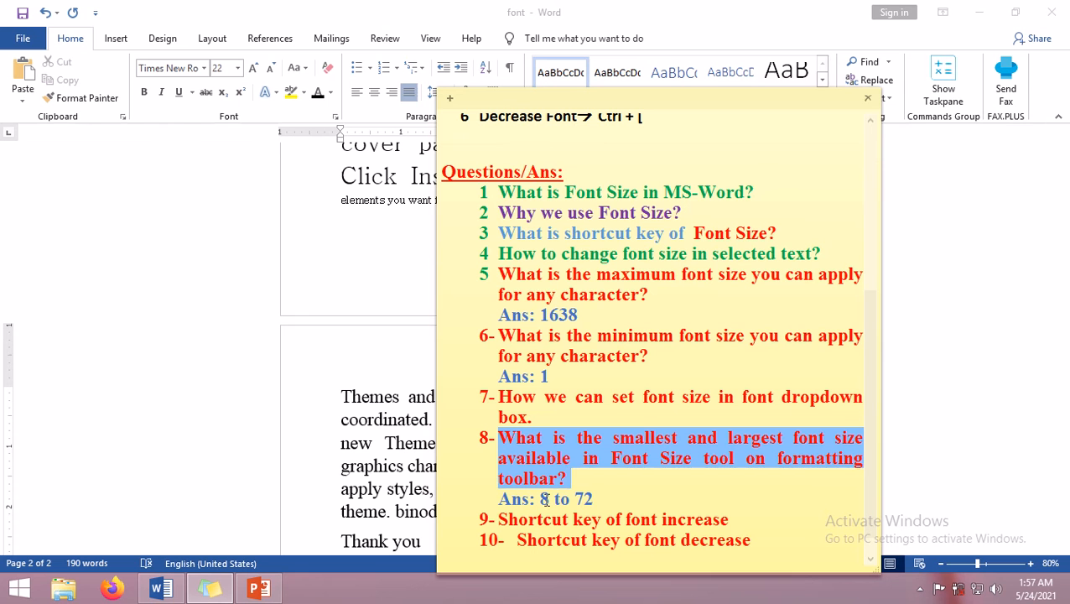
{"action": "left_click_drag", "start_coordinate": [540, 499], "coordinate": [620, 496]}
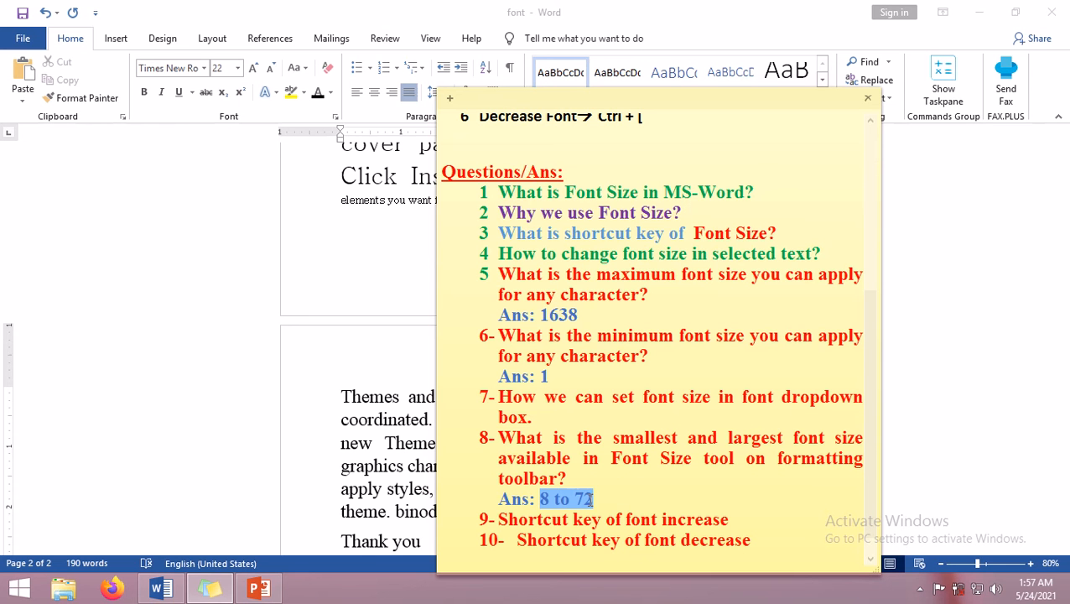
{"action": "left_click", "coordinate": [252, 160]}
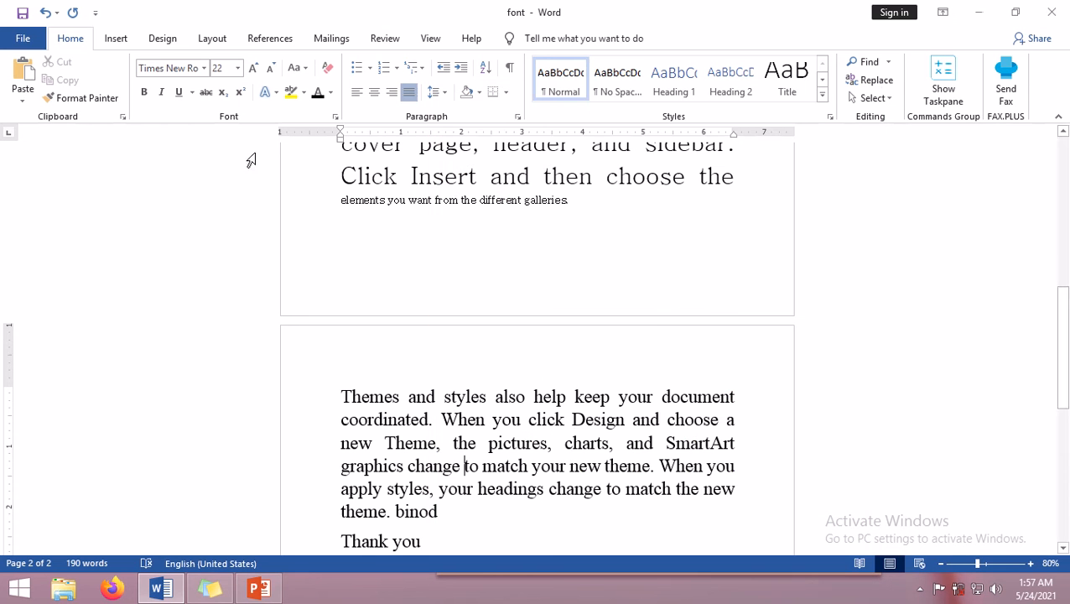
{"action": "left_click", "coordinate": [237, 68]}
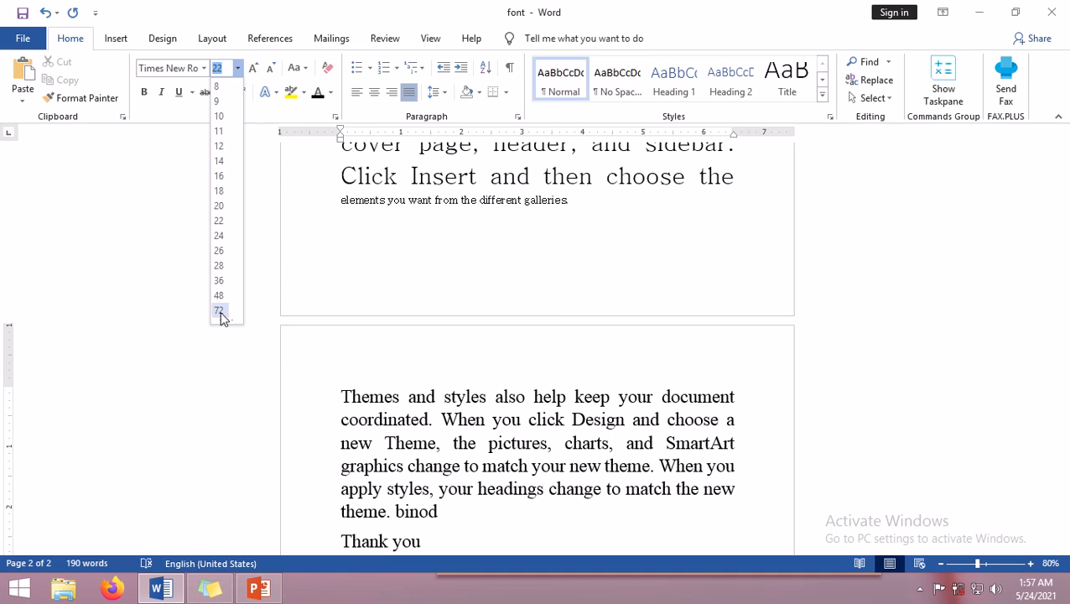
Return to the Sticky Notes note and highlight the Increase Font and Decrease Font key combinations in its shortcut list
{"action": "left_click", "coordinate": [214, 589]}
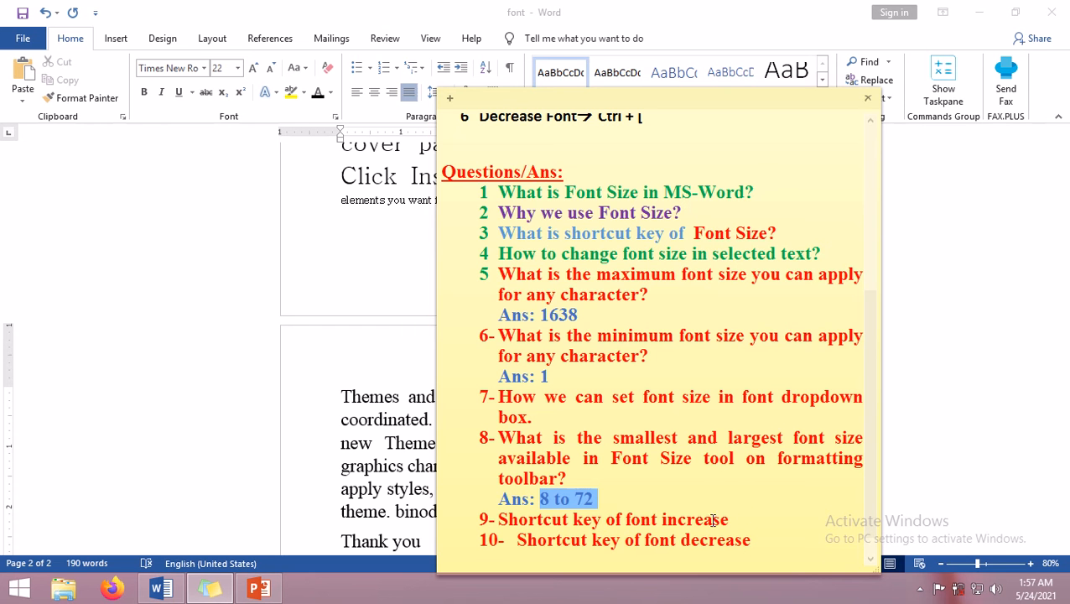
{"action": "left_click_drag", "start_coordinate": [872, 407], "coordinate": [866, 294]}
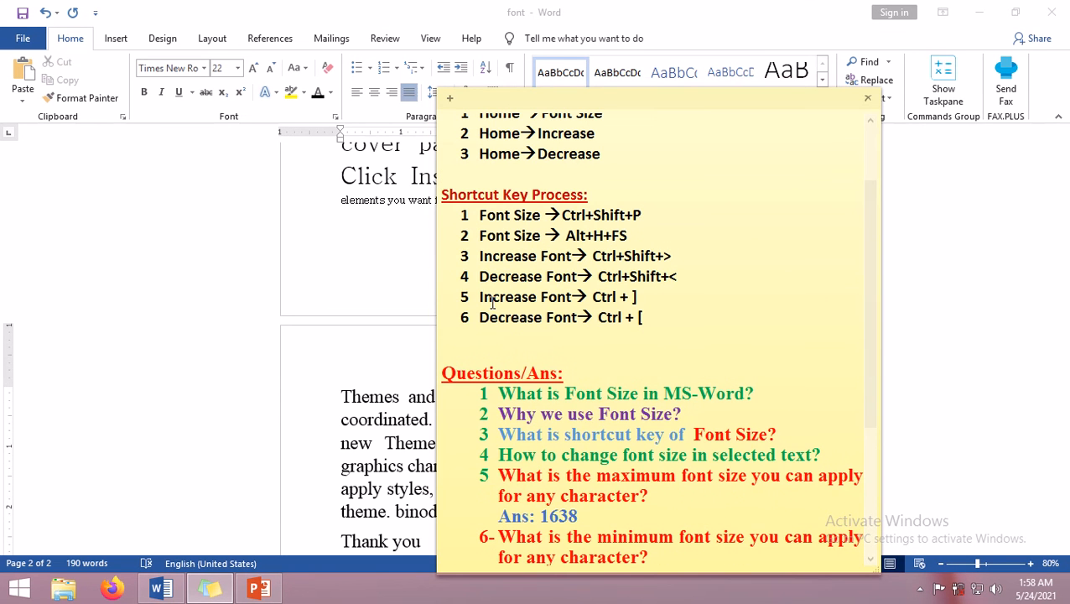
{"action": "left_click_drag", "start_coordinate": [480, 300], "coordinate": [681, 306]}
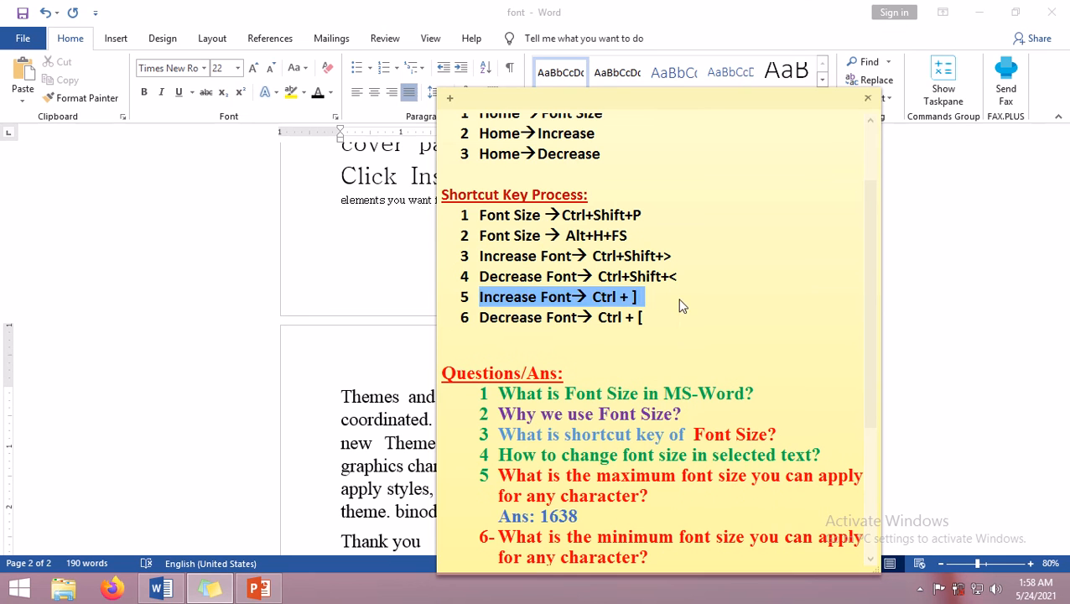
{"action": "left_click", "coordinate": [661, 307]}
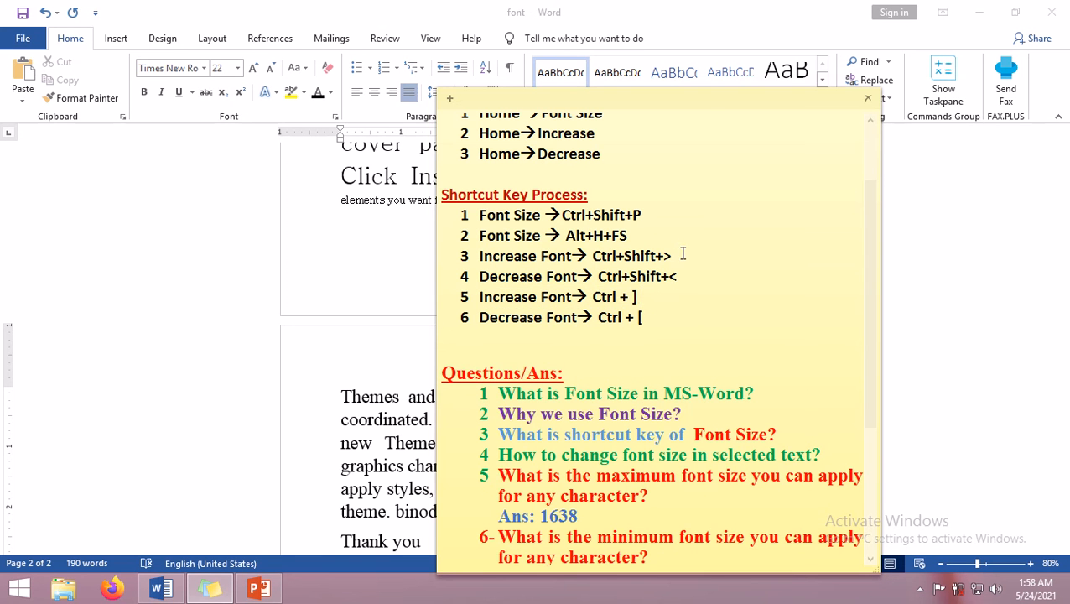
{"action": "left_click_drag", "start_coordinate": [684, 254], "coordinate": [592, 256]}
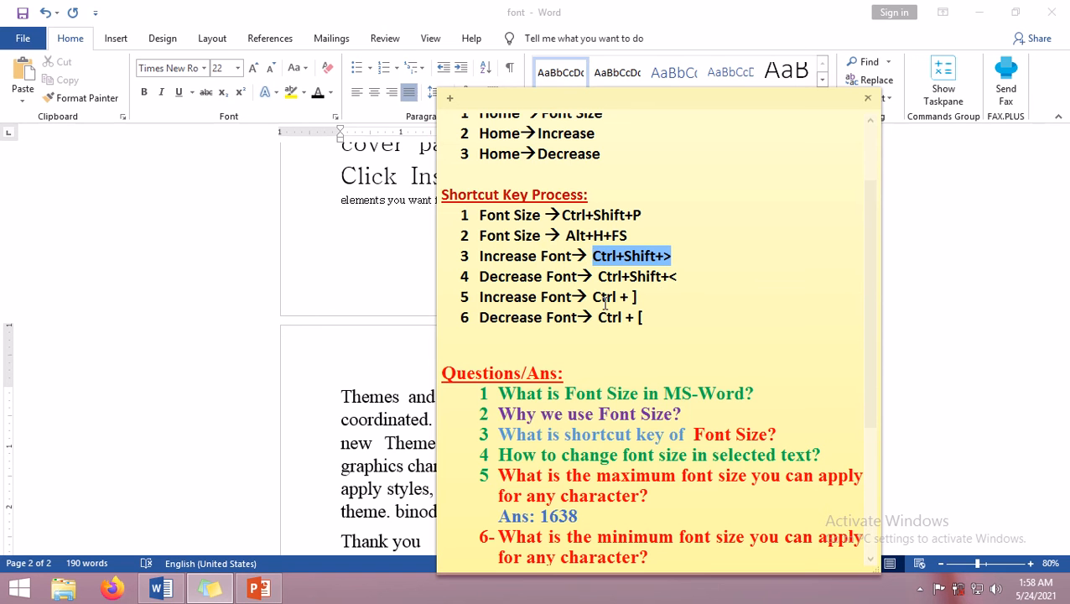
{"action": "left_click_drag", "start_coordinate": [597, 275], "coordinate": [696, 285]}
{"action": "left_click_drag", "start_coordinate": [596, 319], "coordinate": [673, 321]}
Highlight question 10 about the font decrease shortcut in the note, and return to the note's beginning
{"action": "left_click_drag", "start_coordinate": [870, 291], "coordinate": [867, 399]}
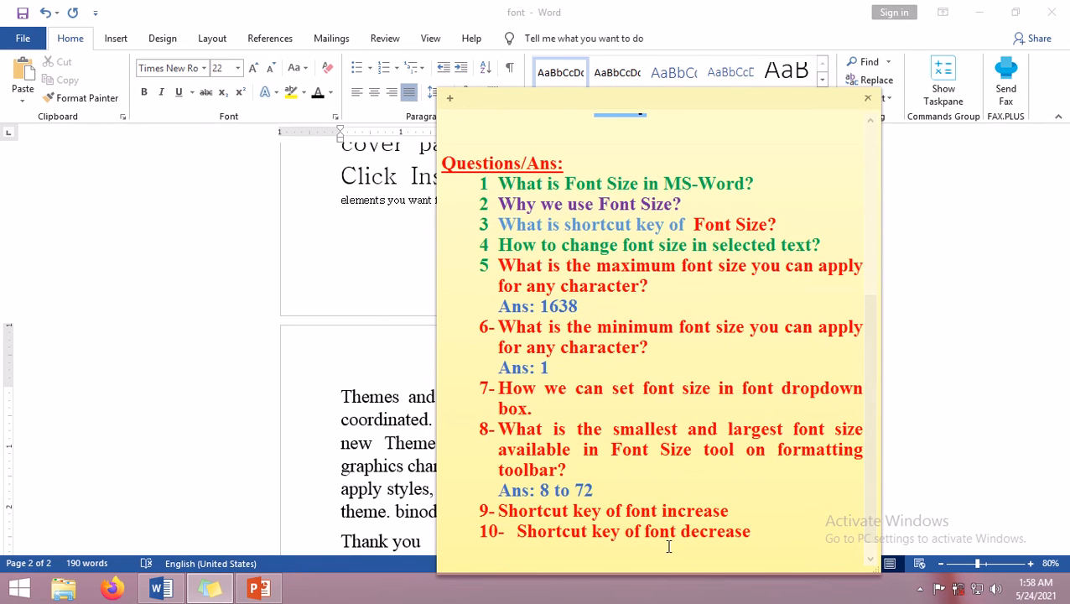
{"action": "left_click", "coordinate": [629, 547]}
{"action": "left_click_drag", "start_coordinate": [553, 529], "coordinate": [765, 533]}
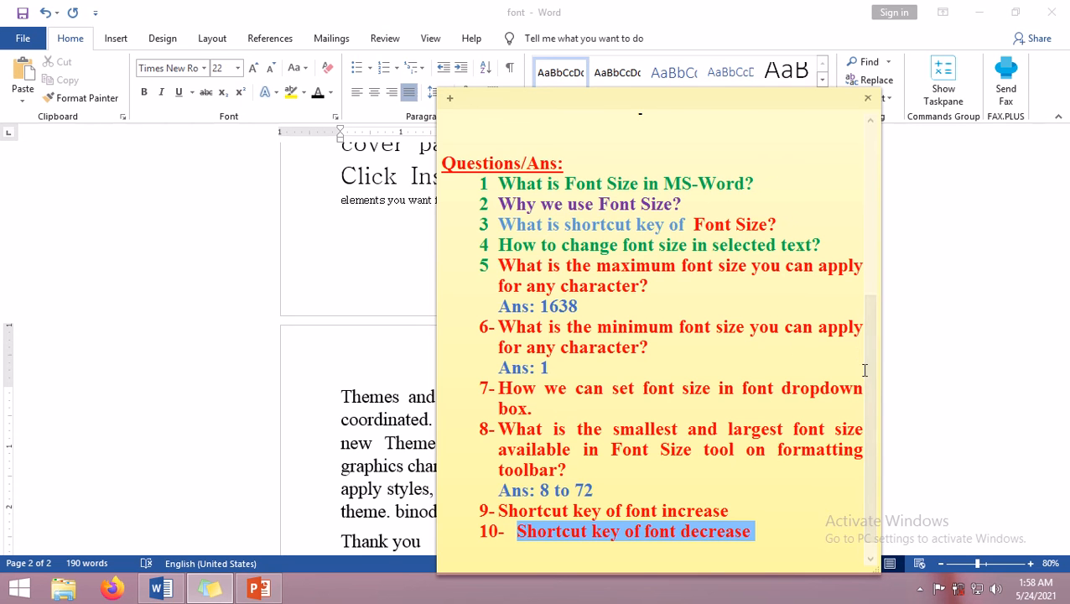
{"action": "left_click_drag", "start_coordinate": [875, 400], "coordinate": [879, 236]}
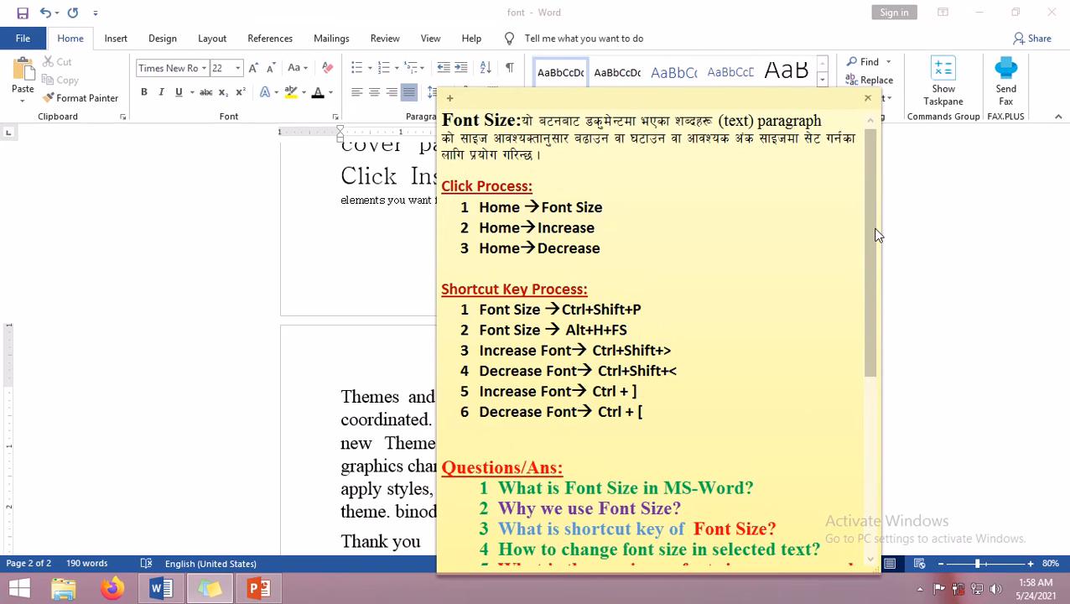